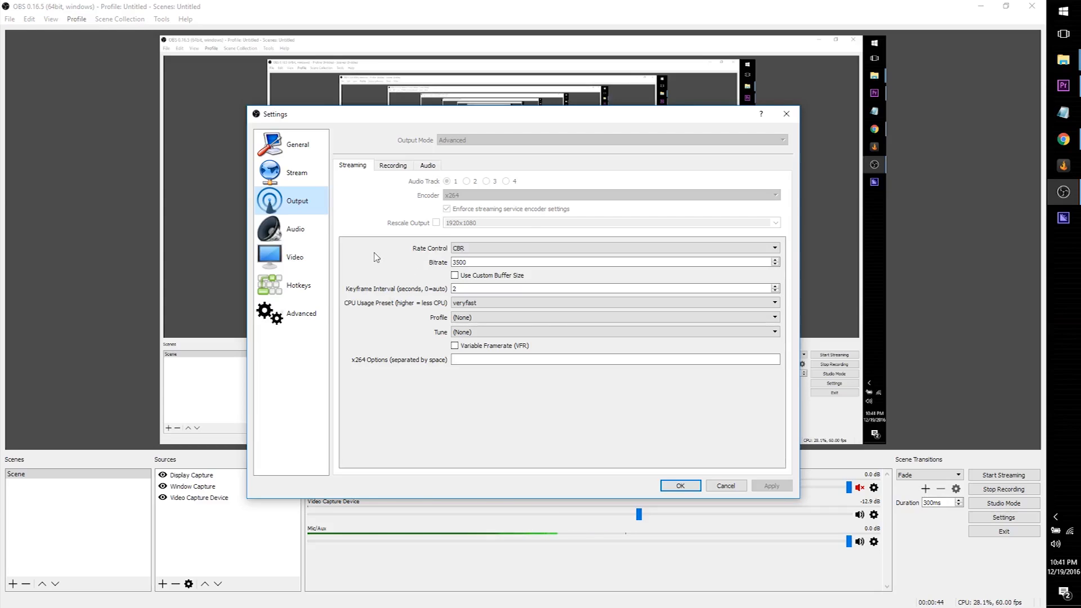
Review the Recording and Audio settings, keep Microphone (Blue Snowball) as Mic/Auxiliary, and close Settings
{"action": "left_click", "coordinate": [394, 166]}
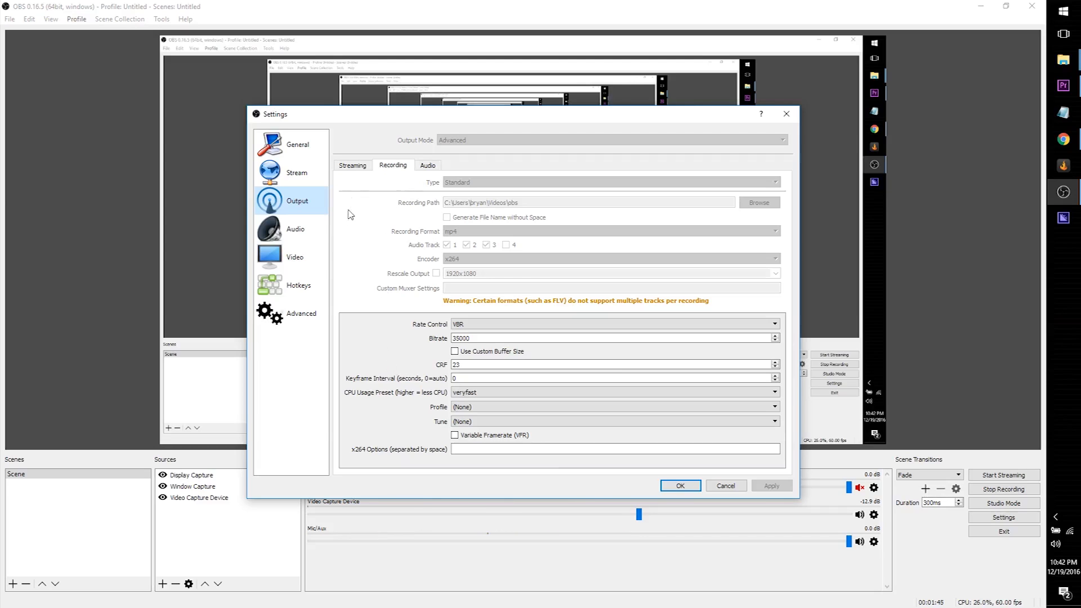
{"action": "left_click", "coordinate": [299, 231]}
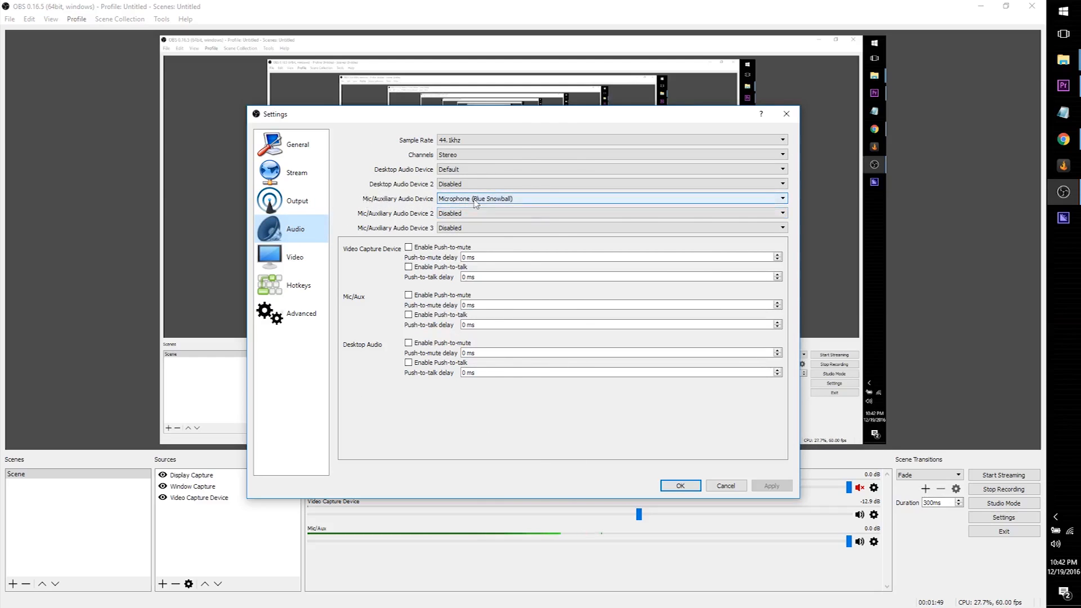
{"action": "left_click", "coordinate": [523, 198]}
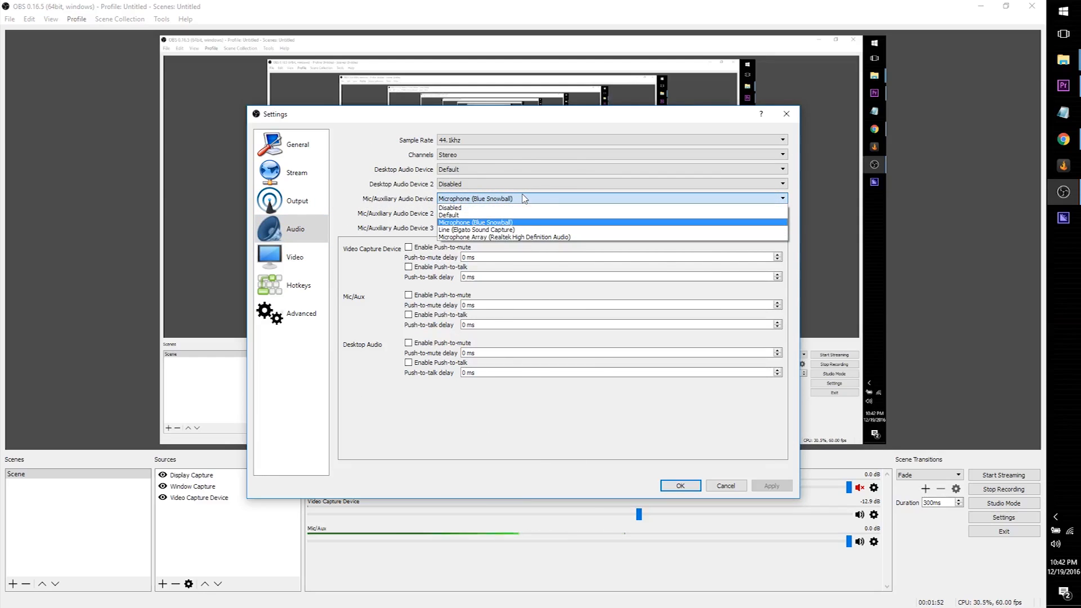
{"action": "left_click", "coordinate": [523, 198]}
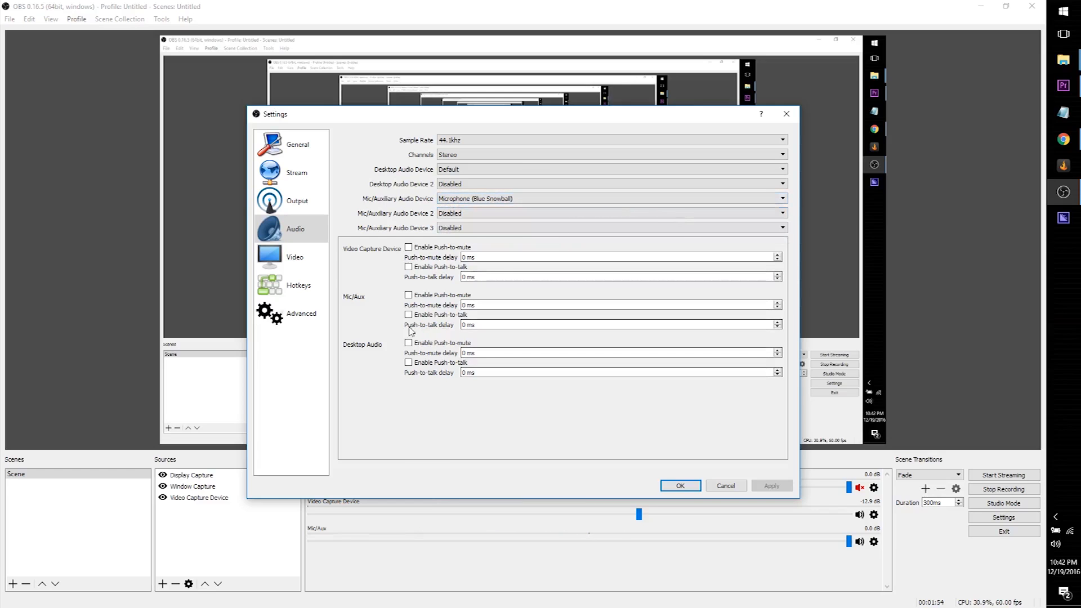
{"action": "left_click", "coordinate": [687, 486]}
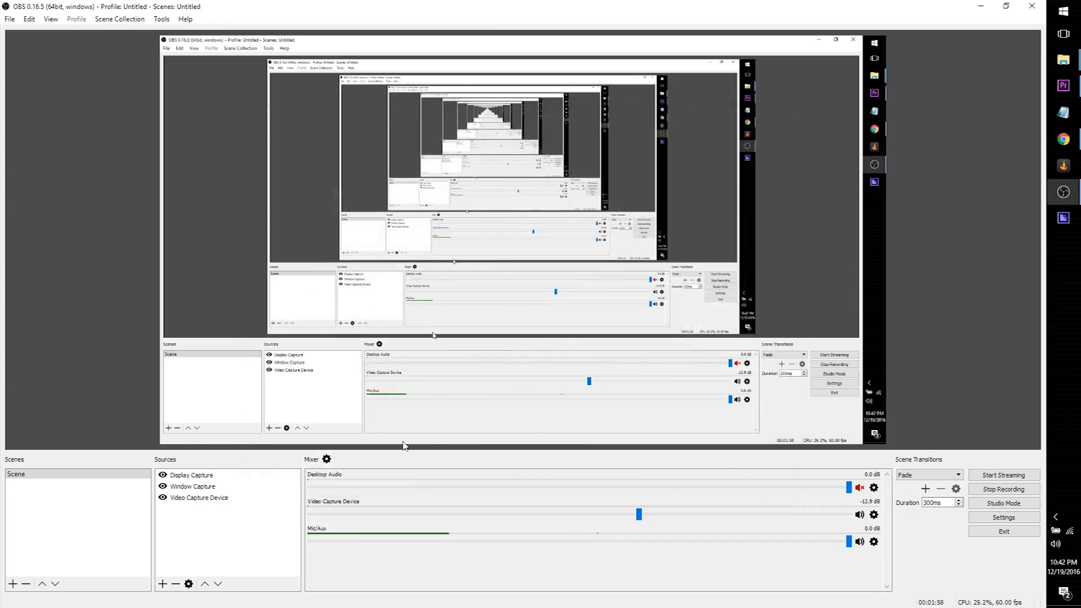
{"action": "left_click", "coordinate": [327, 460]}
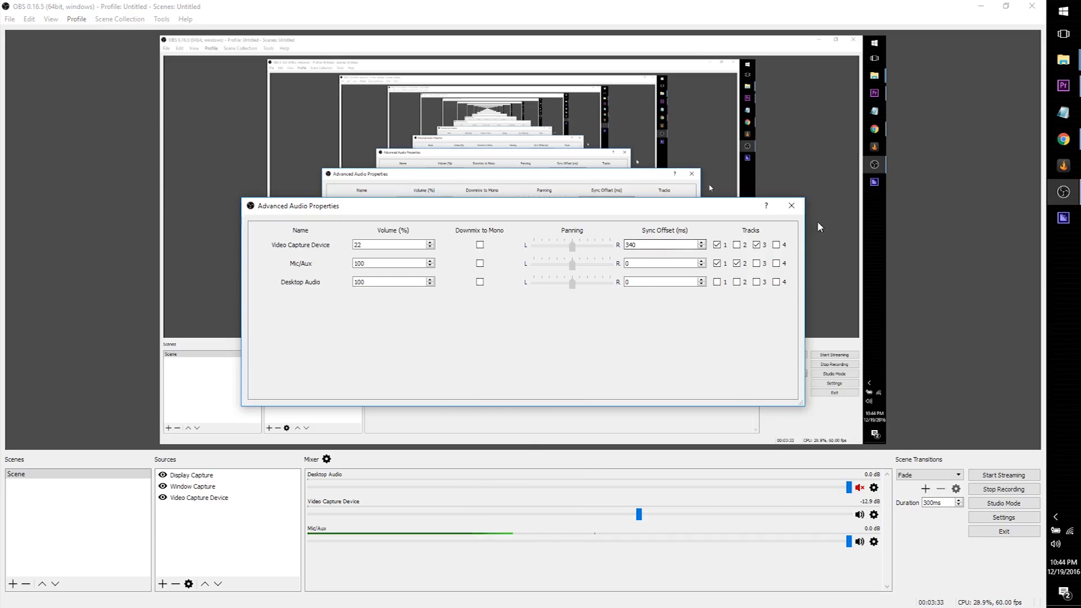
{"action": "left_click", "coordinate": [792, 205]}
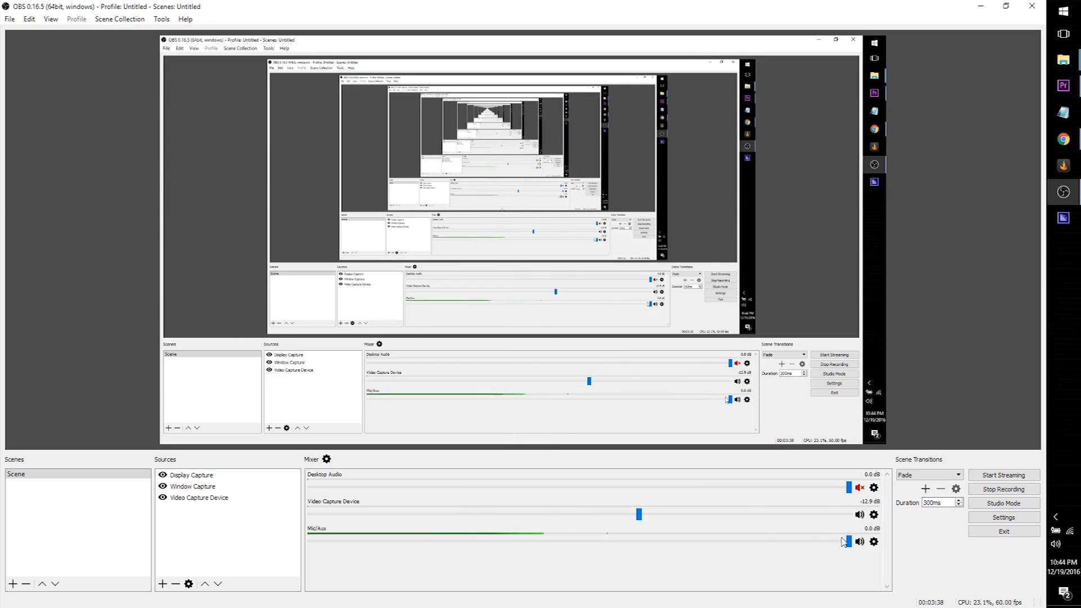
{"action": "left_click", "coordinate": [874, 542]}
{"action": "left_click", "coordinate": [903, 553]}
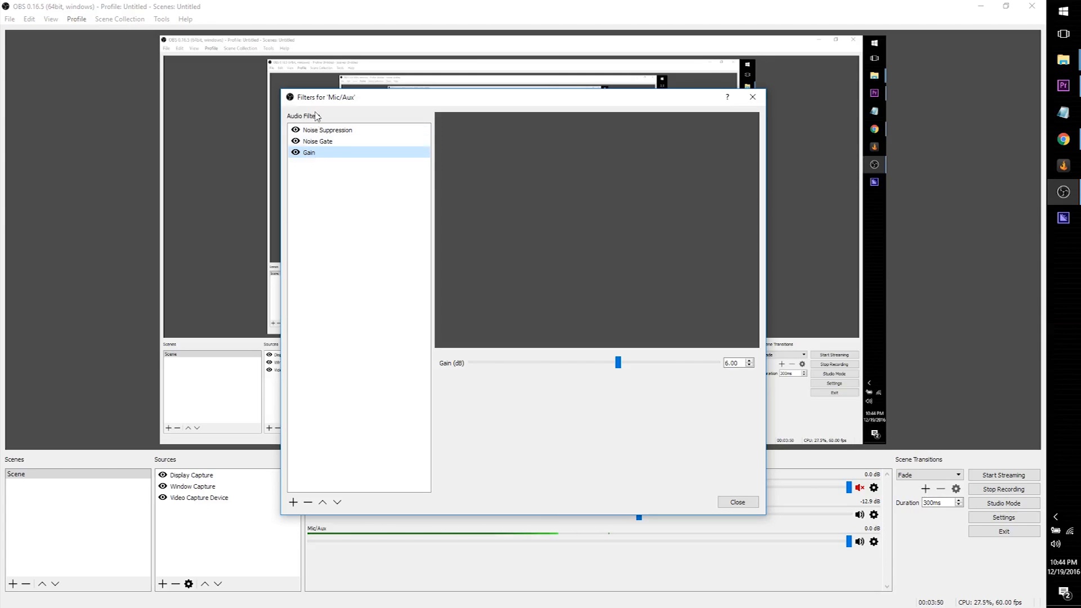
{"action": "left_click", "coordinate": [334, 134]}
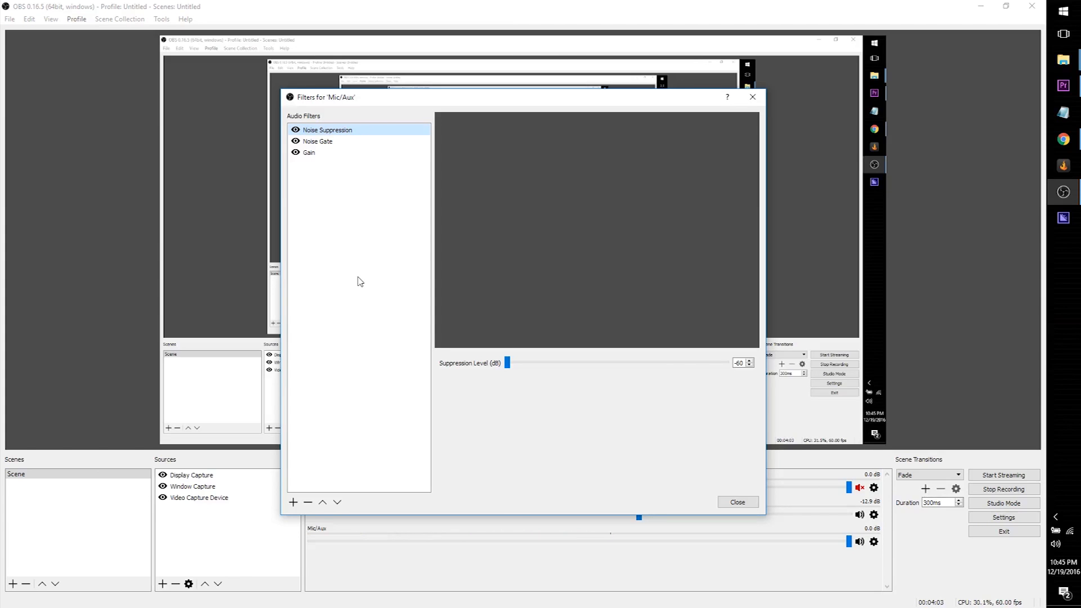
{"action": "left_click", "coordinate": [327, 142]}
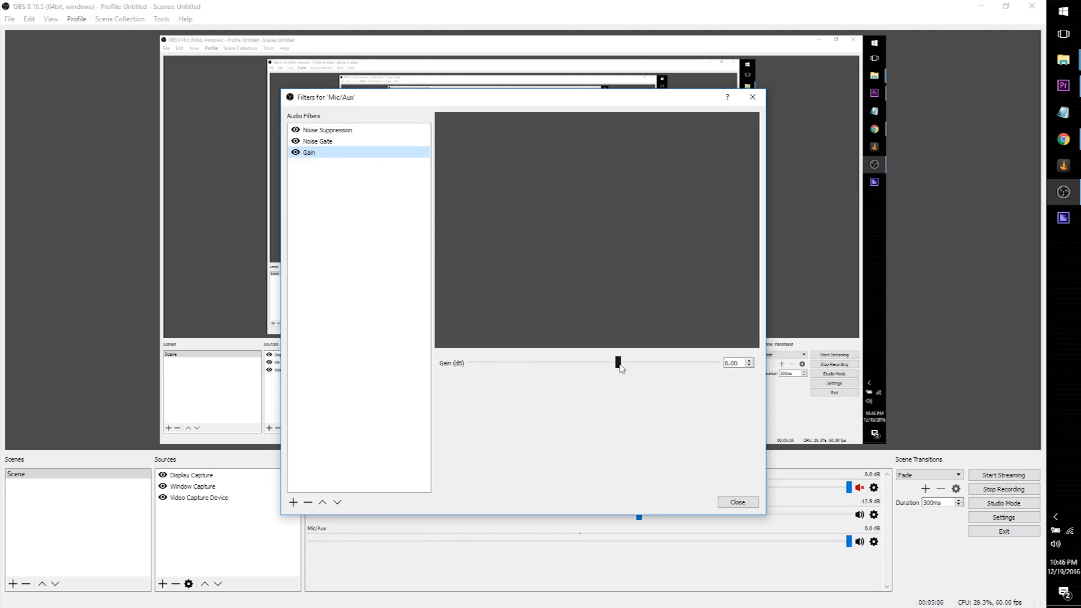
{"action": "left_click", "coordinate": [737, 501]}
Open the Video Capture Device properties and bring up the Elgato Game Capture HD configuration window
{"action": "left_click", "coordinate": [874, 514]}
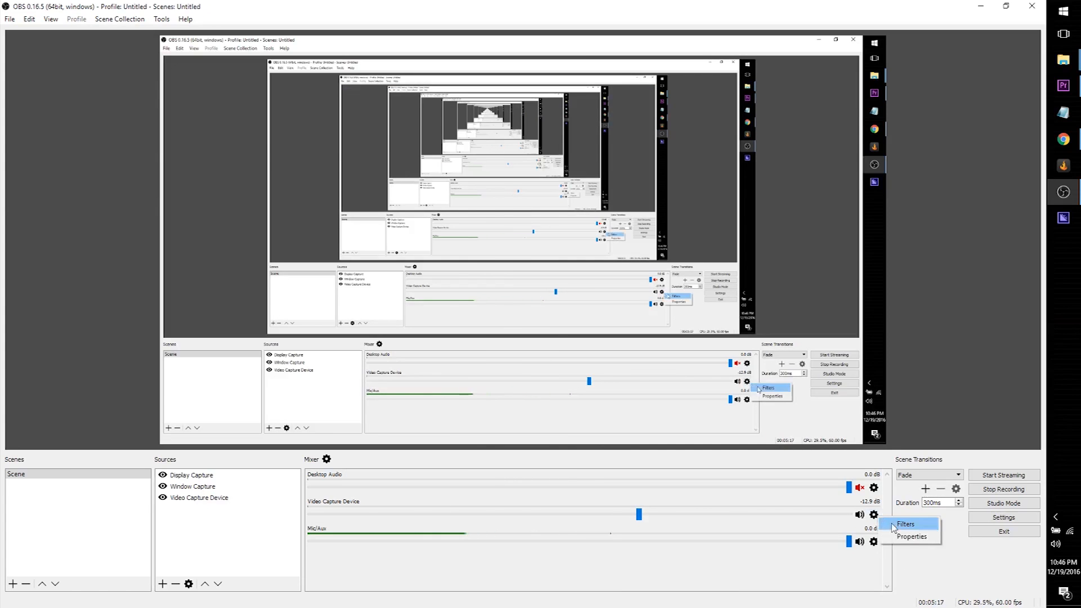
{"action": "left_click", "coordinate": [900, 536]}
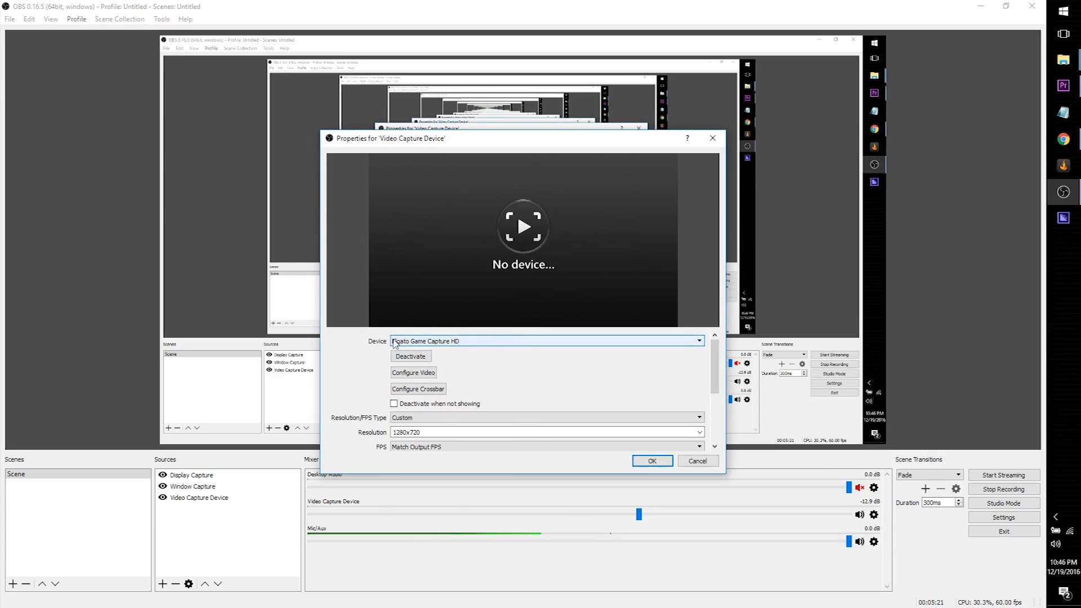
{"action": "scroll", "coordinate": [356, 377], "scroll_direction": "down", "scroll_amount": 2}
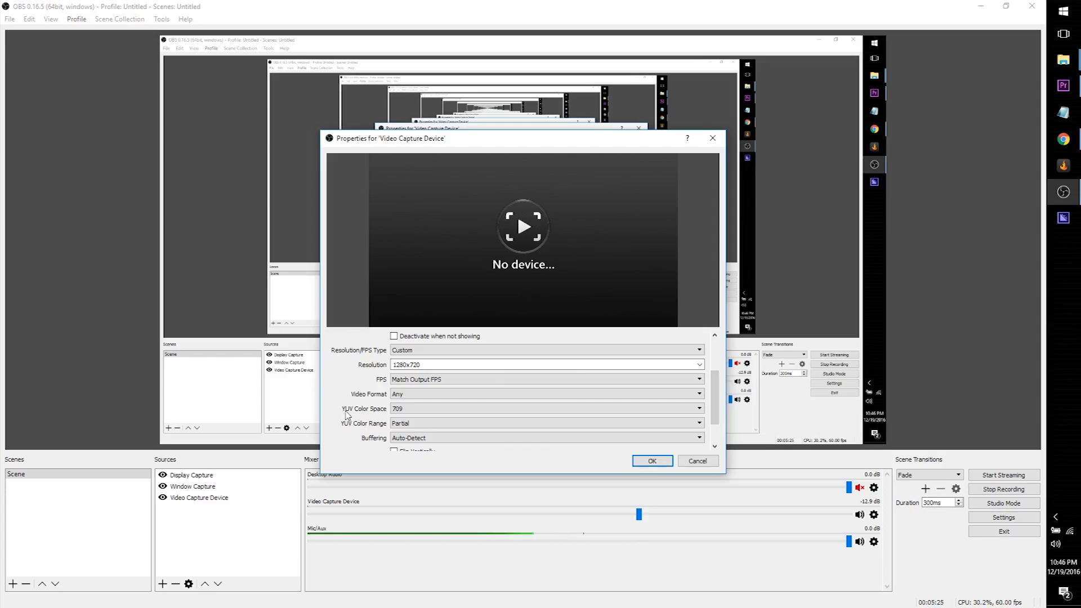
{"action": "scroll", "coordinate": [347, 417], "scroll_direction": "up", "scroll_amount": 2}
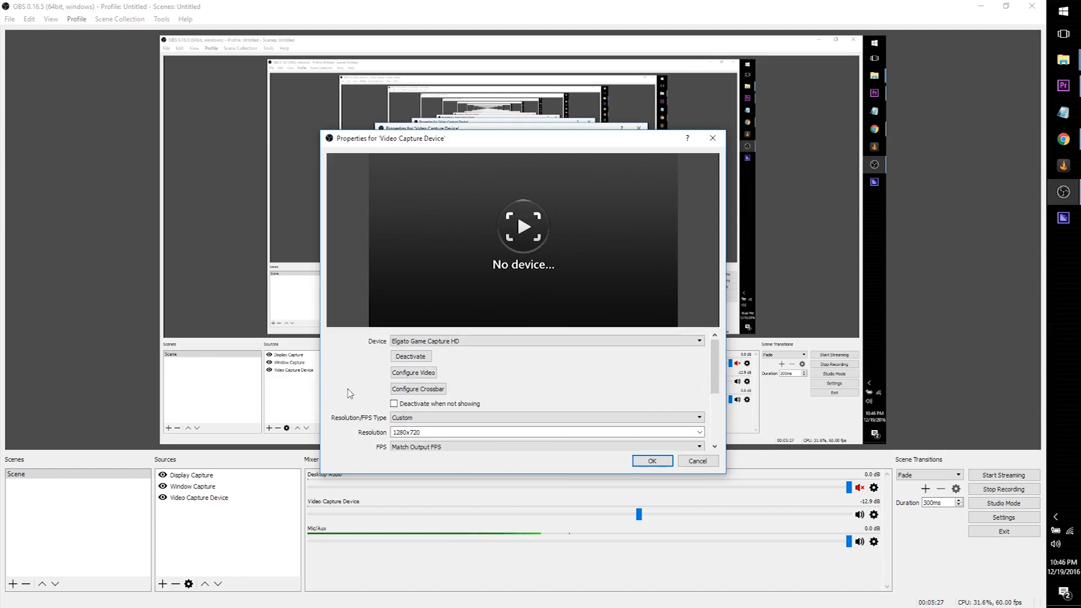
{"action": "left_click", "coordinate": [411, 377]}
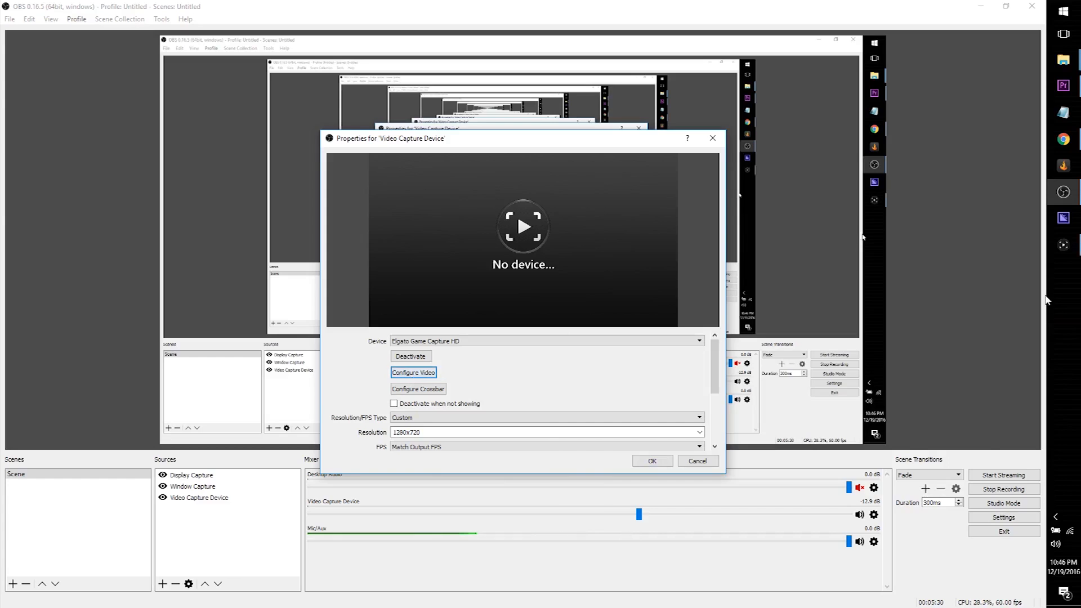
{"action": "left_click", "coordinate": [1068, 251]}
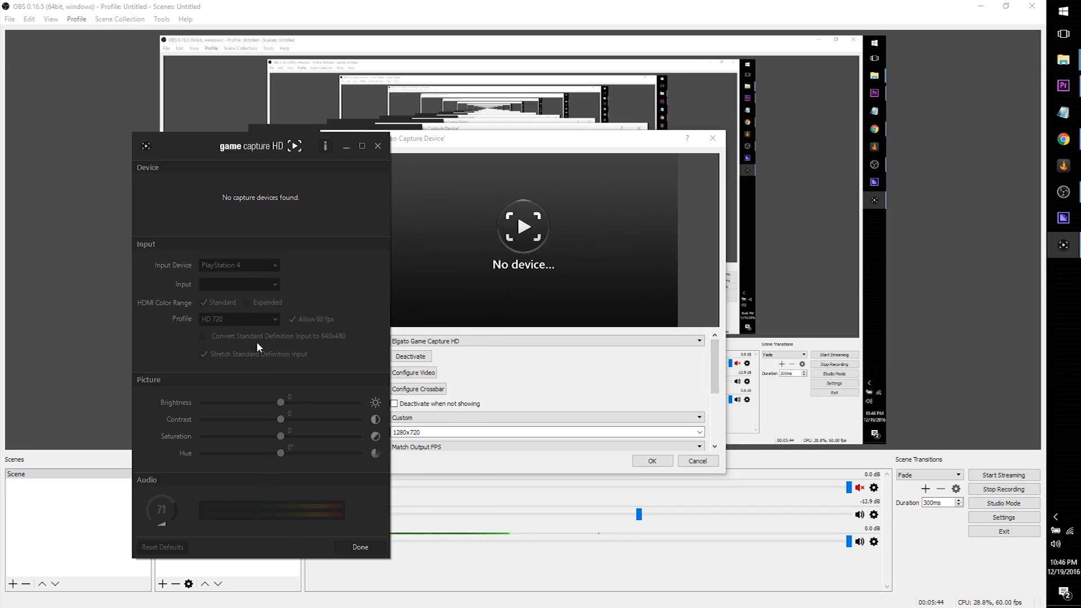
Close the Elgato Game Capture HD configuration window with Done
{"action": "left_click", "coordinate": [366, 552]}
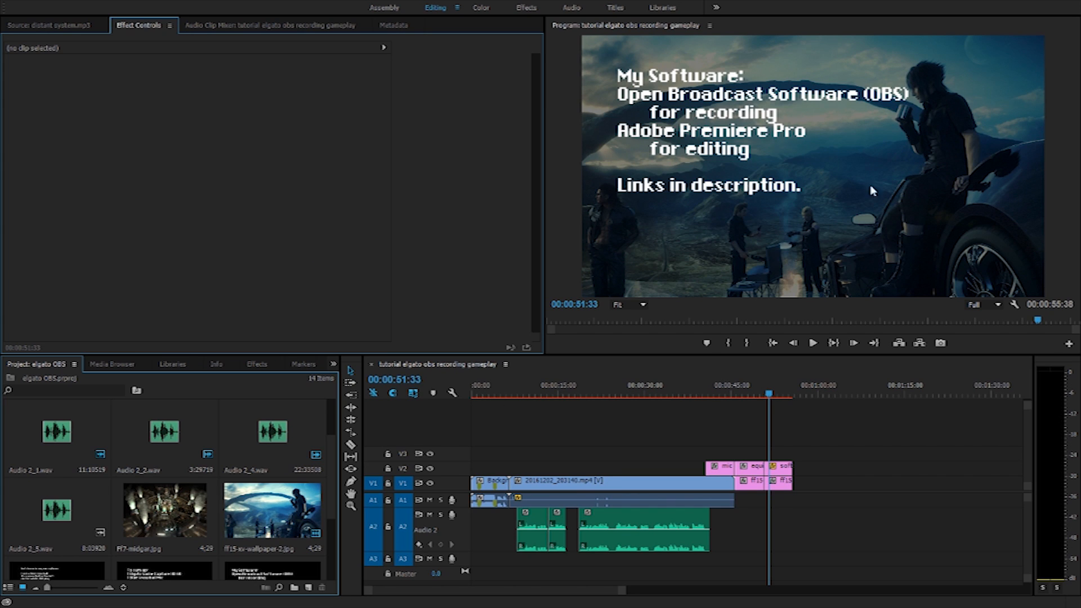
Move the tutorial sequence's playhead to 00:00:23:46
{"action": "left_click", "coordinate": [738, 396]}
{"action": "left_click_drag", "start_coordinate": [739, 397], "coordinate": [521, 397]}
{"action": "left_click", "coordinate": [736, 394]}
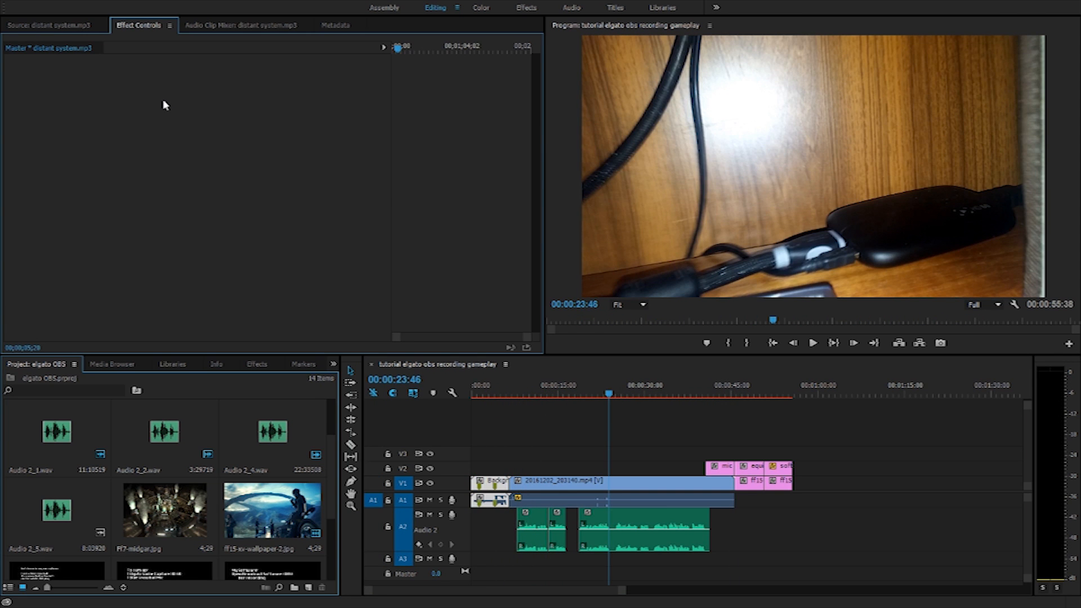
Trial a smaller scale on the 20161202_203140.mp4 clip, then restore it to 100
{"action": "left_click", "coordinate": [640, 491]}
{"action": "mouse_move", "coordinate": [209, 100]}
{"action": "left_mouse_down"}
{"action": "mouse_move", "coordinate": [176, 100]}
{"action": "mouse_move", "coordinate": [218, 101]}
{"action": "left_mouse_up"}
{"action": "key", "text": "ctrl+z"}
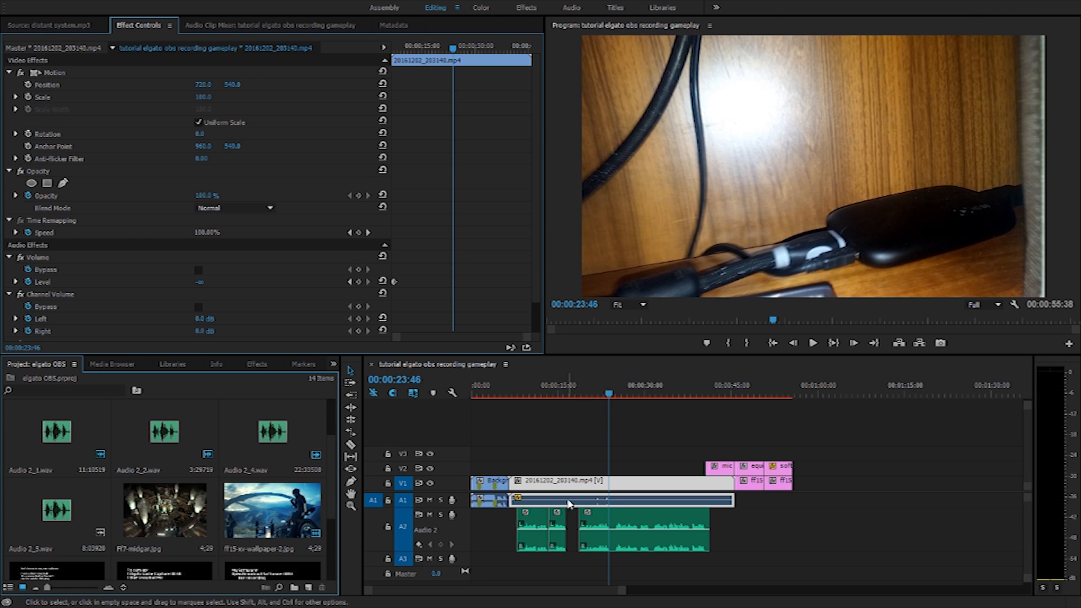
{"action": "scroll", "coordinate": [269, 455], "scroll_direction": "up", "scroll_amount": 2}
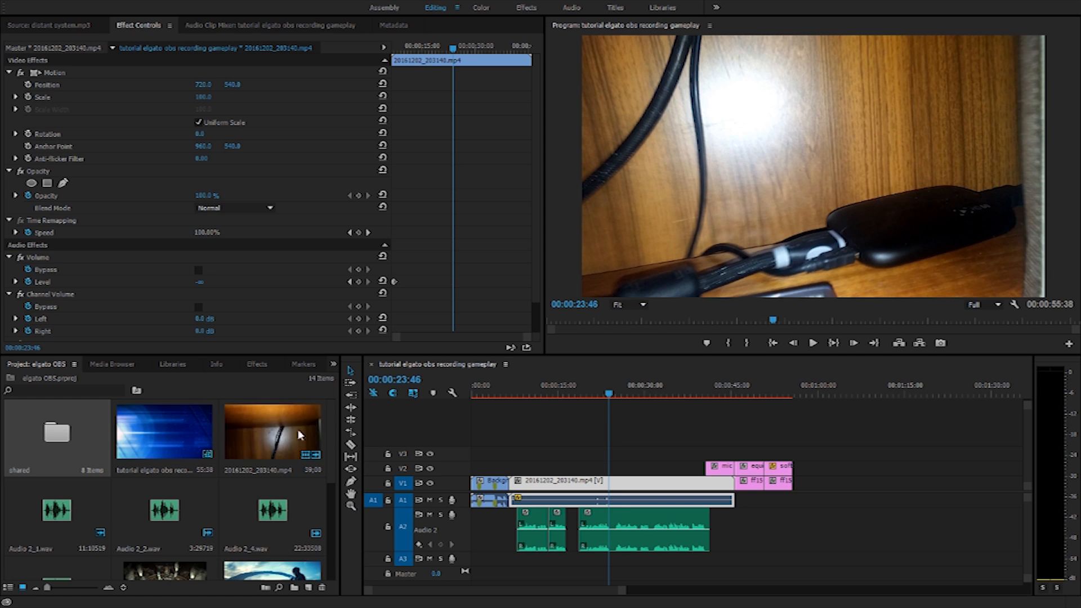
{"action": "scroll", "coordinate": [198, 519], "scroll_direction": "down", "scroll_amount": 2}
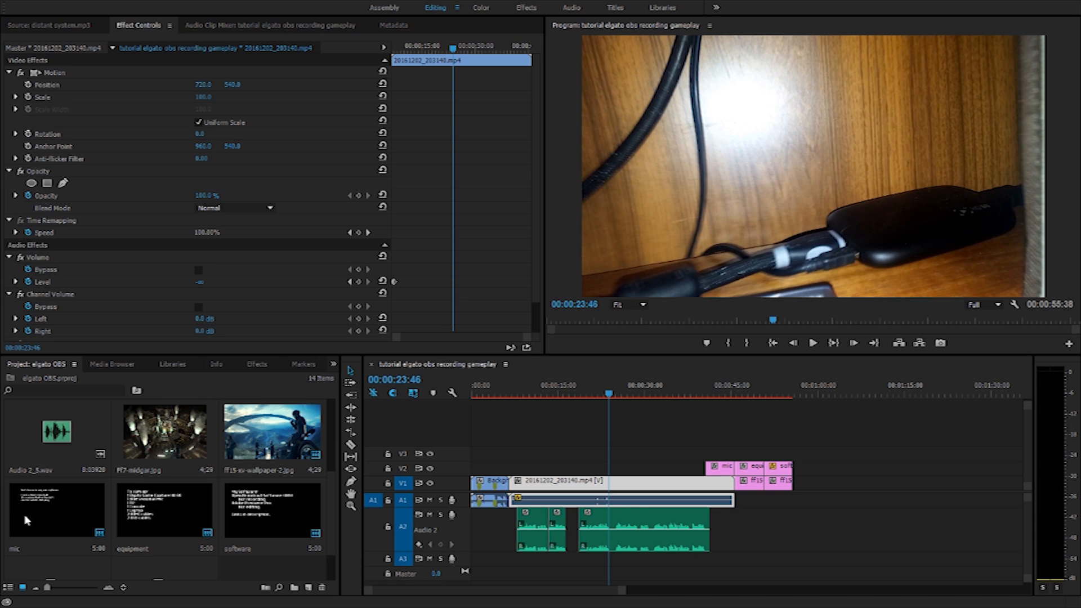
Inspect the mic title and ff15 clips, scrubbing through the summary and software slides
{"action": "left_click", "coordinate": [722, 467]}
{"action": "left_click", "coordinate": [708, 392]}
{"action": "left_click_drag", "start_coordinate": [710, 392], "coordinate": [716, 393]}
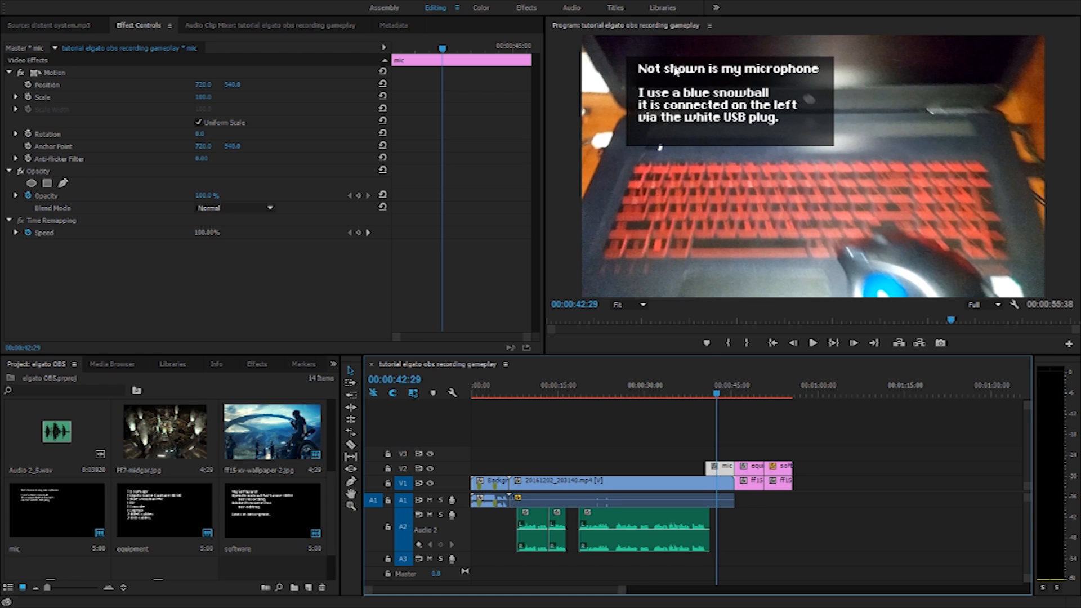
{"action": "left_click", "coordinate": [39, 513]}
{"action": "left_click", "coordinate": [752, 388]}
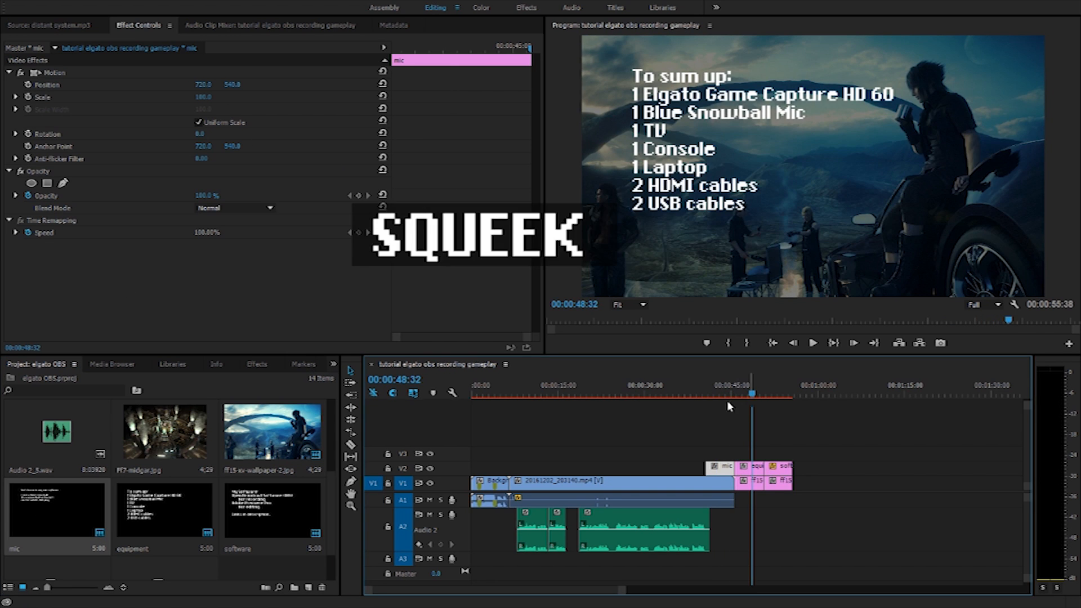
{"action": "left_click", "coordinate": [747, 483]}
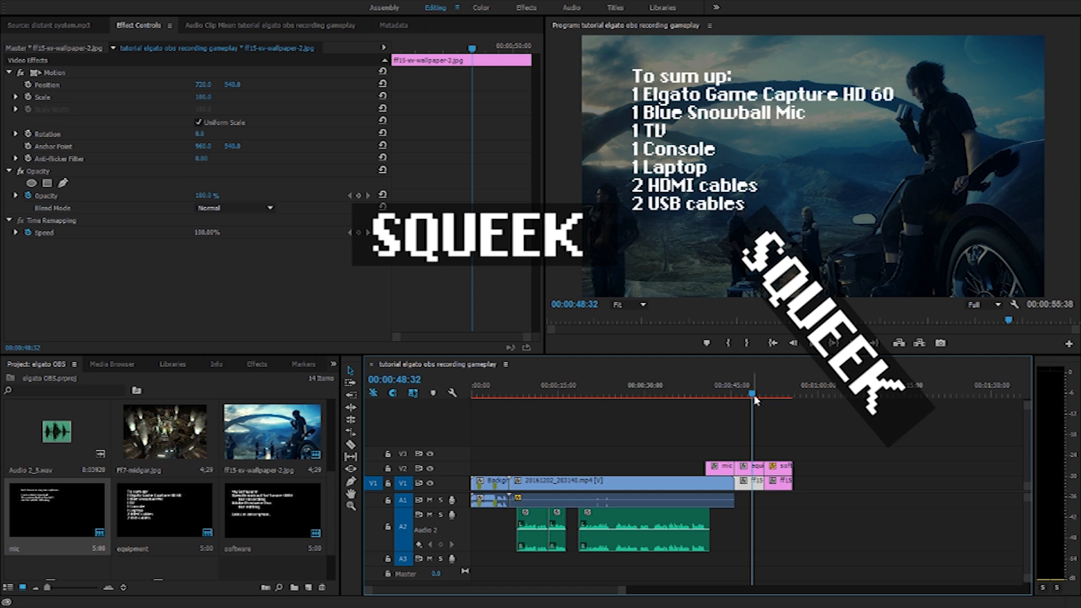
{"action": "left_click_drag", "start_coordinate": [752, 393], "coordinate": [525, 421]}
Place the playhead at 00:00:12:23 and compare the Background and 20161202_203140.mp4 clip settings
{"action": "left_click", "coordinate": [562, 484]}
{"action": "left_click", "coordinate": [500, 483]}
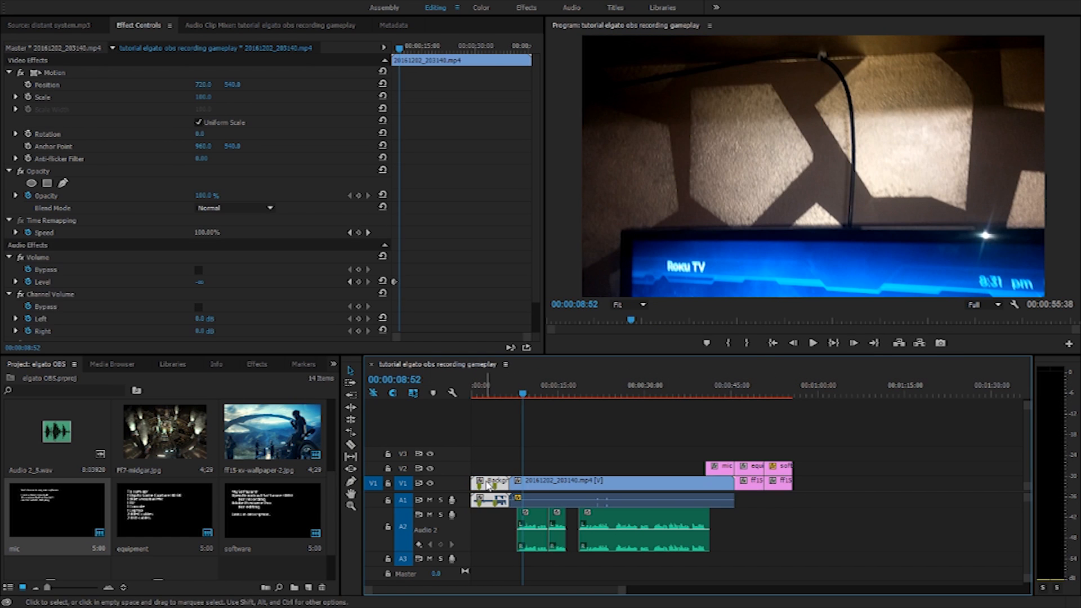
{"action": "left_click", "coordinate": [542, 399]}
{"action": "left_click", "coordinate": [575, 484]}
{"action": "left_click", "coordinate": [484, 486]}
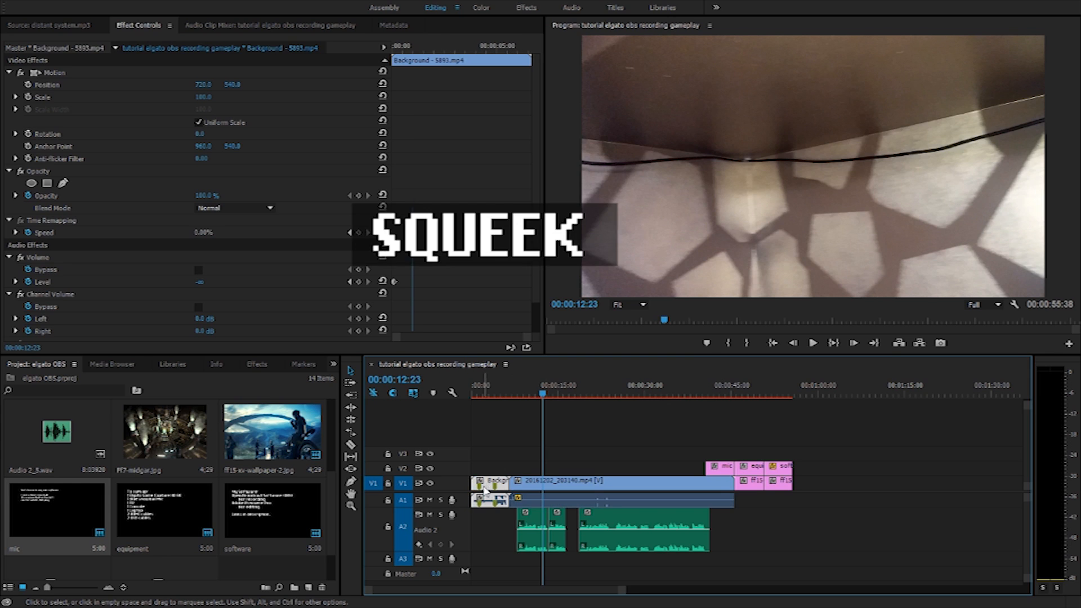
{"action": "left_click", "coordinate": [575, 481]}
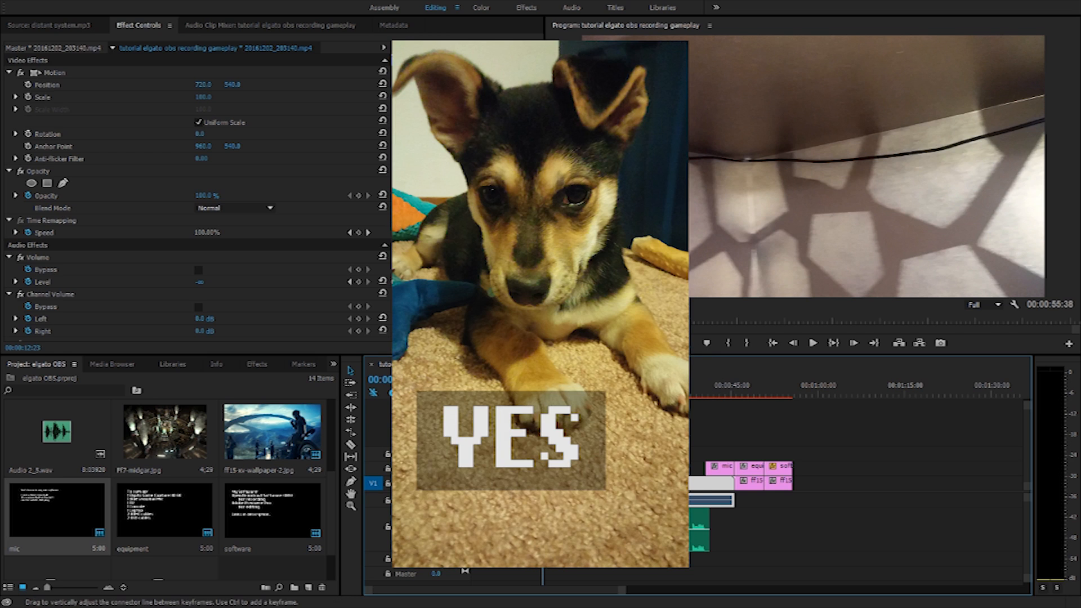
Check the Audio 2_1.wav and Audio 2_4.wav clip settings, moving the playhead to 00:00:45:31
{"action": "left_click", "coordinate": [547, 523]}
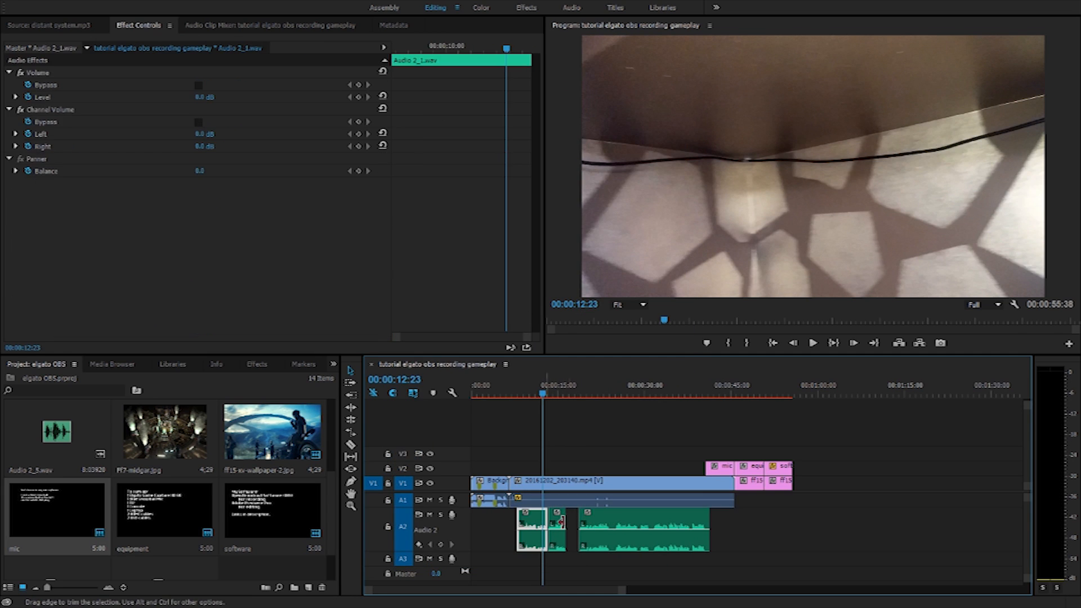
{"action": "left_click", "coordinate": [630, 528]}
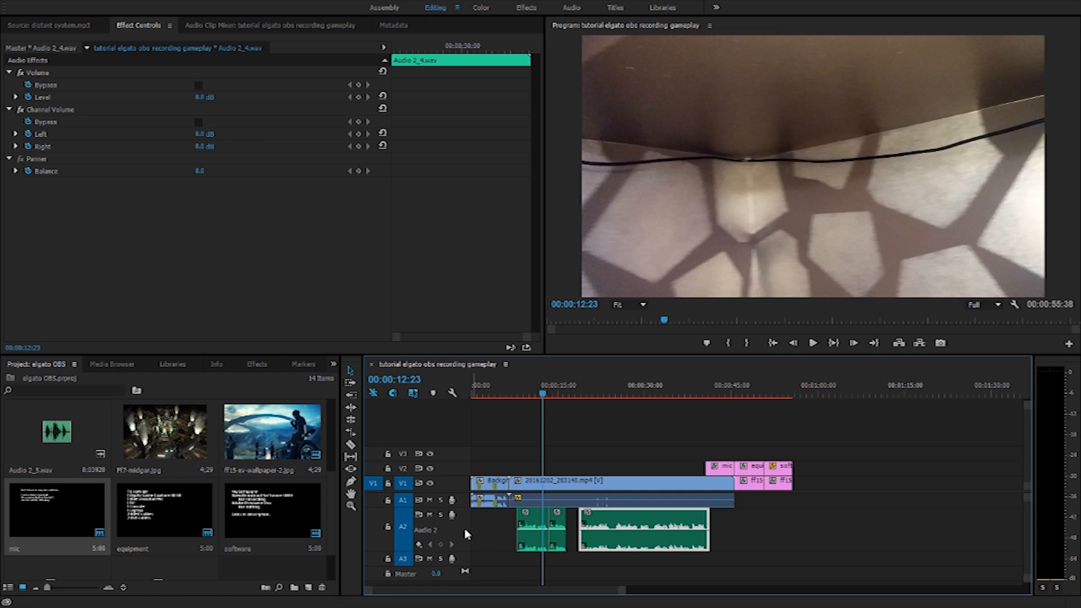
{"action": "scroll", "coordinate": [63, 498], "scroll_direction": "up", "scroll_amount": 2}
{"action": "scroll", "coordinate": [63, 498], "scroll_direction": "down", "scroll_amount": 1}
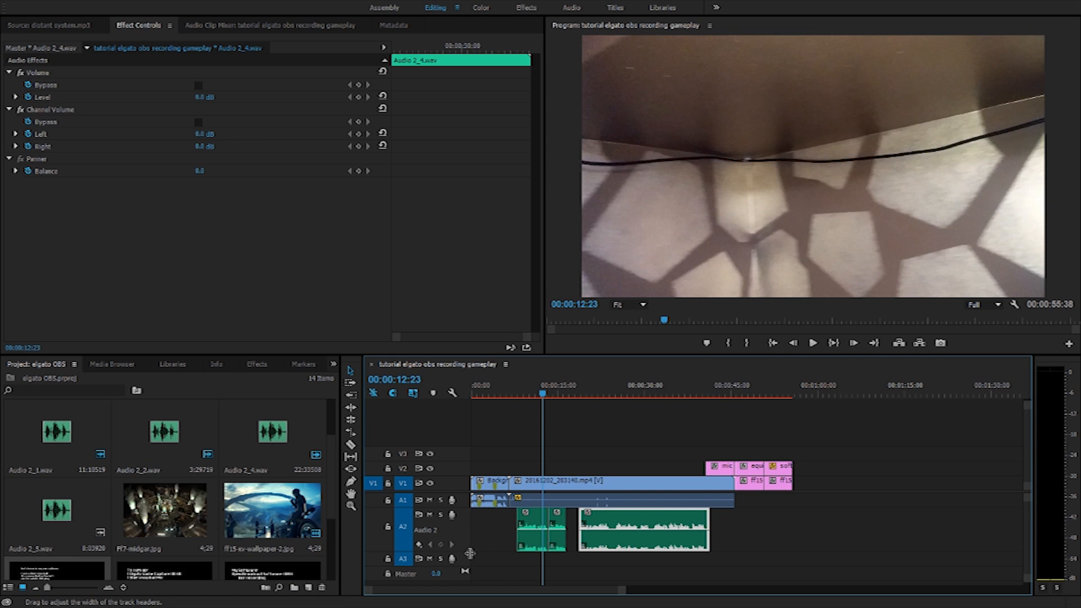
{"action": "left_click_drag", "start_coordinate": [632, 388], "coordinate": [734, 387]}
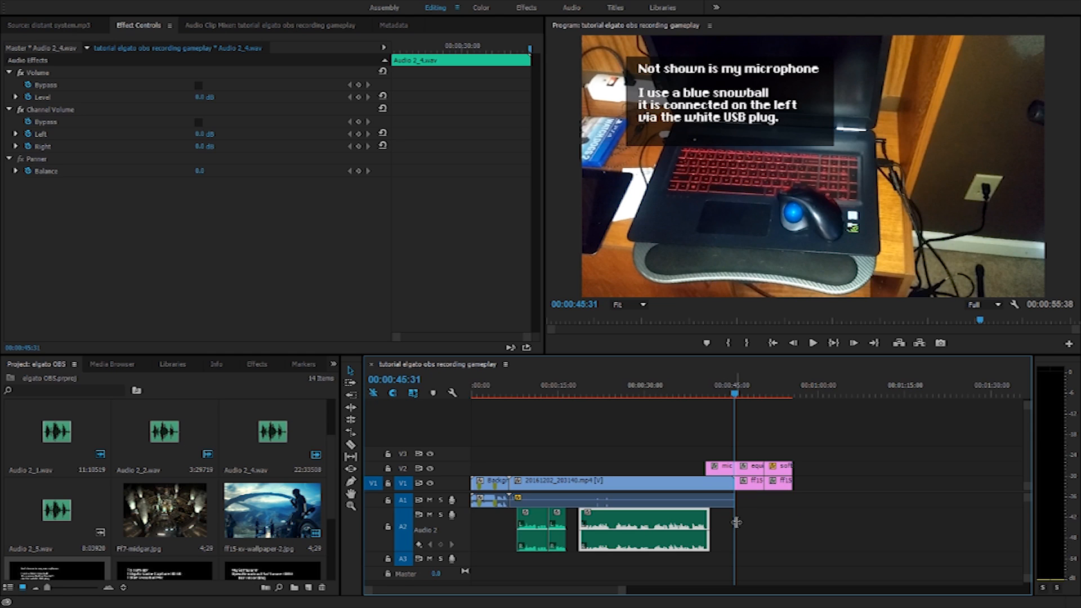
Select Audio 2_5.wav in the project and scrub the timeline to about 00:00:30:55
{"action": "left_click", "coordinate": [73, 430]}
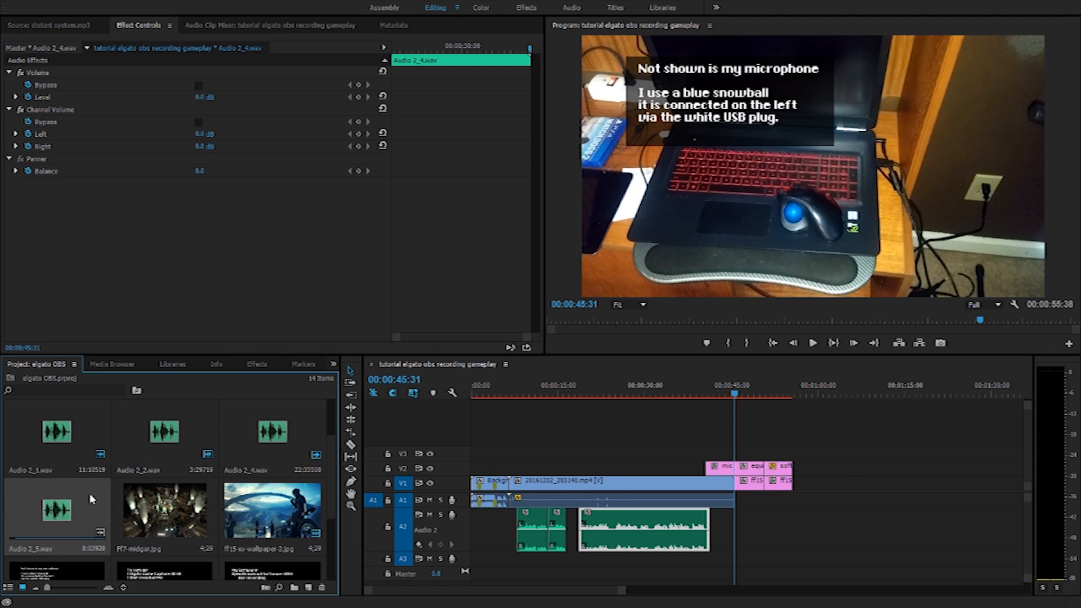
{"action": "left_click", "coordinate": [532, 390]}
{"action": "left_click_drag", "start_coordinate": [537, 384], "coordinate": [652, 379]}
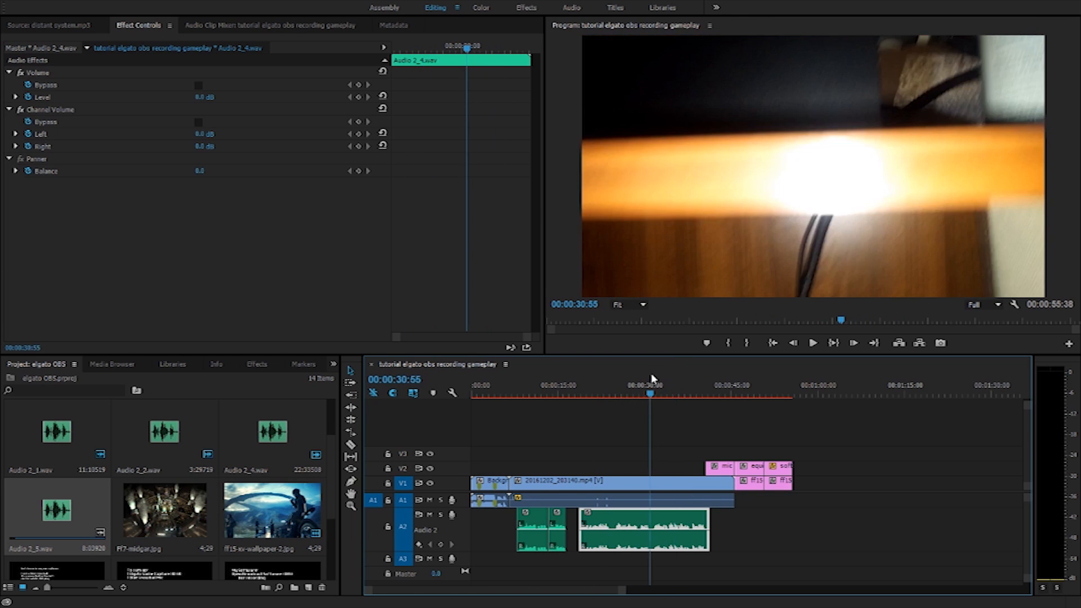
Create a new sequence named obs in the obs obs bin and start dragging the OBS recording in
{"action": "scroll", "coordinate": [330, 555], "scroll_direction": "down", "scroll_amount": 2}
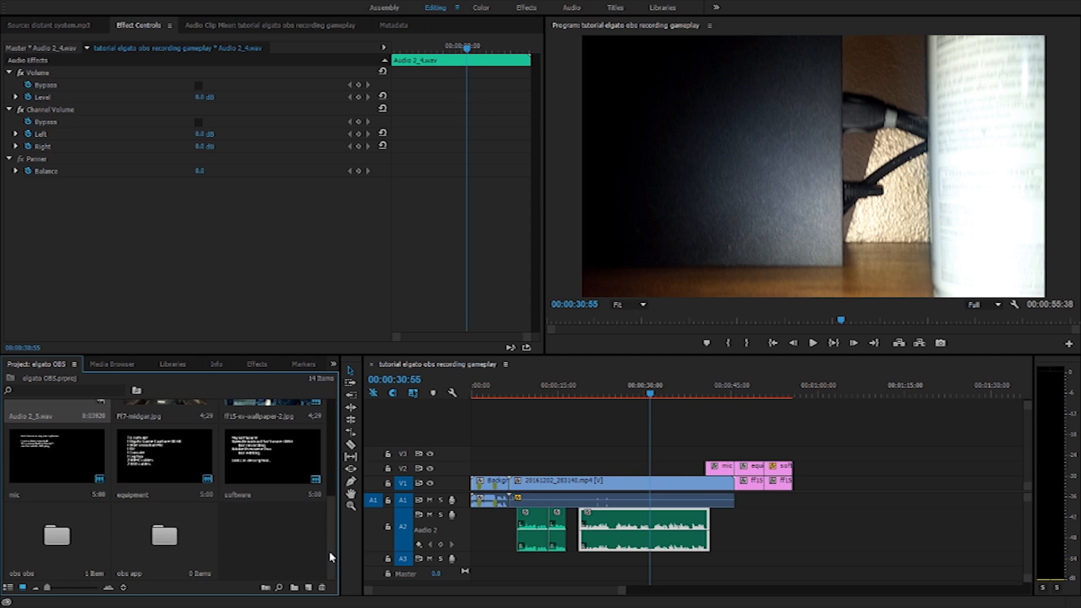
{"action": "left_click", "coordinate": [63, 543]}
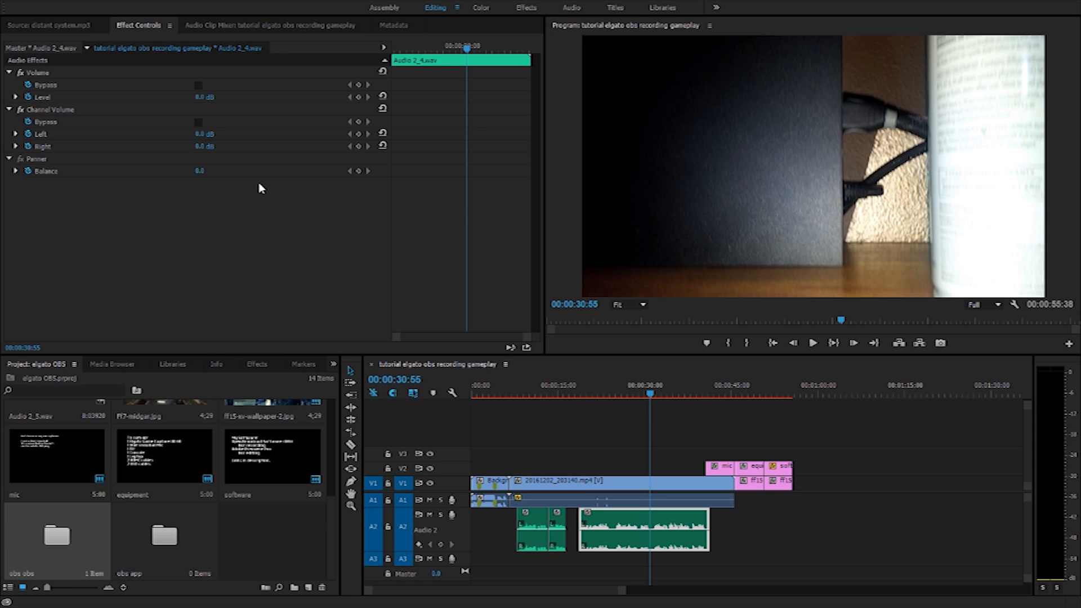
{"action": "key", "text": "ctrl+m"}
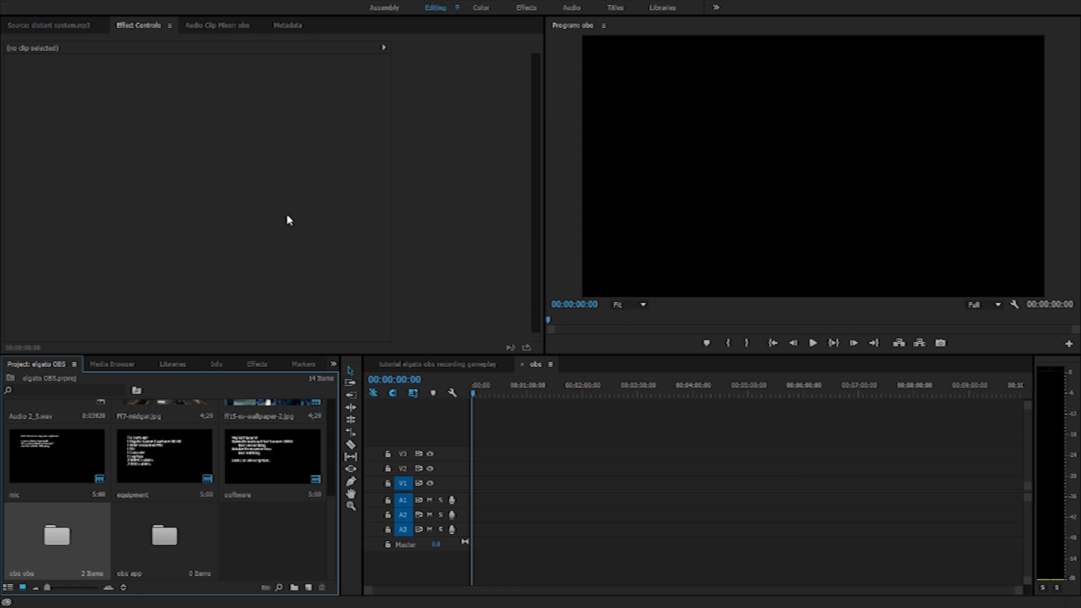
{"action": "left_click", "coordinate": [439, 364]}
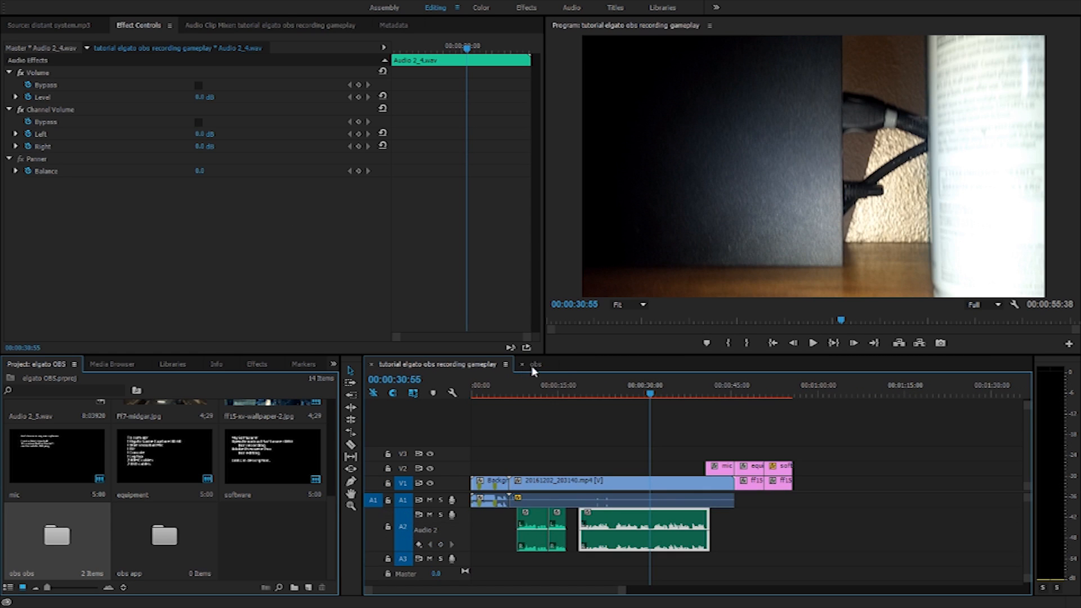
{"action": "left_click", "coordinate": [534, 366]}
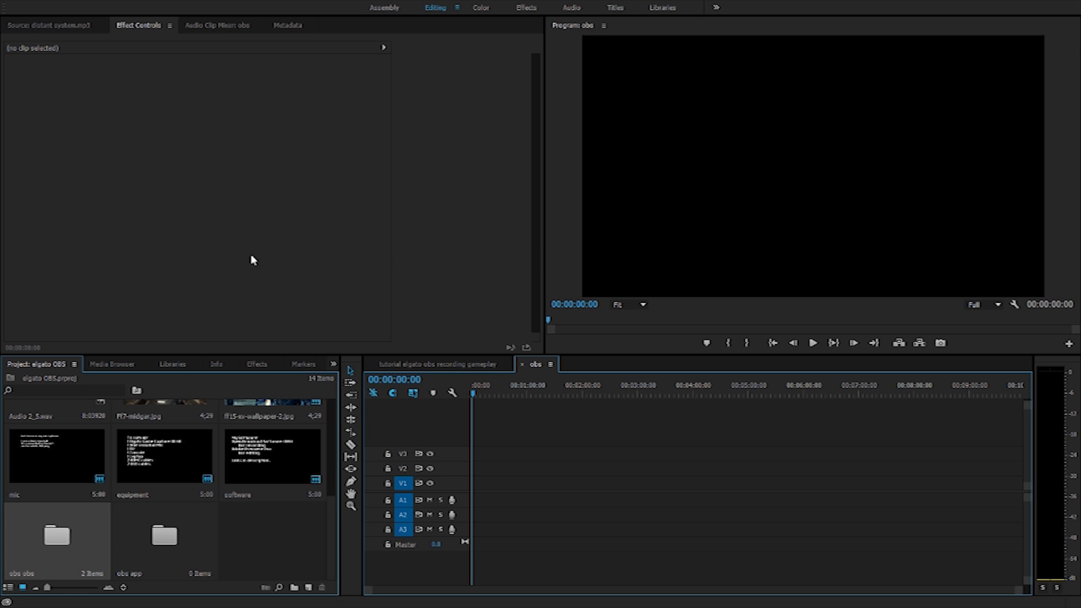
{"action": "left_click_drag", "start_coordinate": [142, 166], "coordinate": [534, 331]}
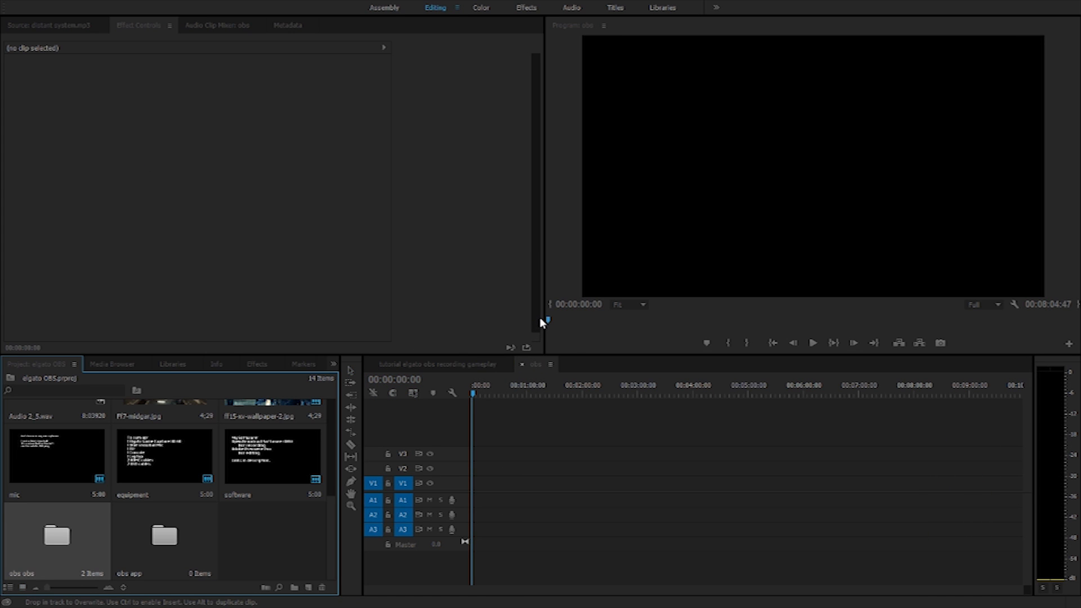
{"action": "left_click", "coordinate": [540, 318]}
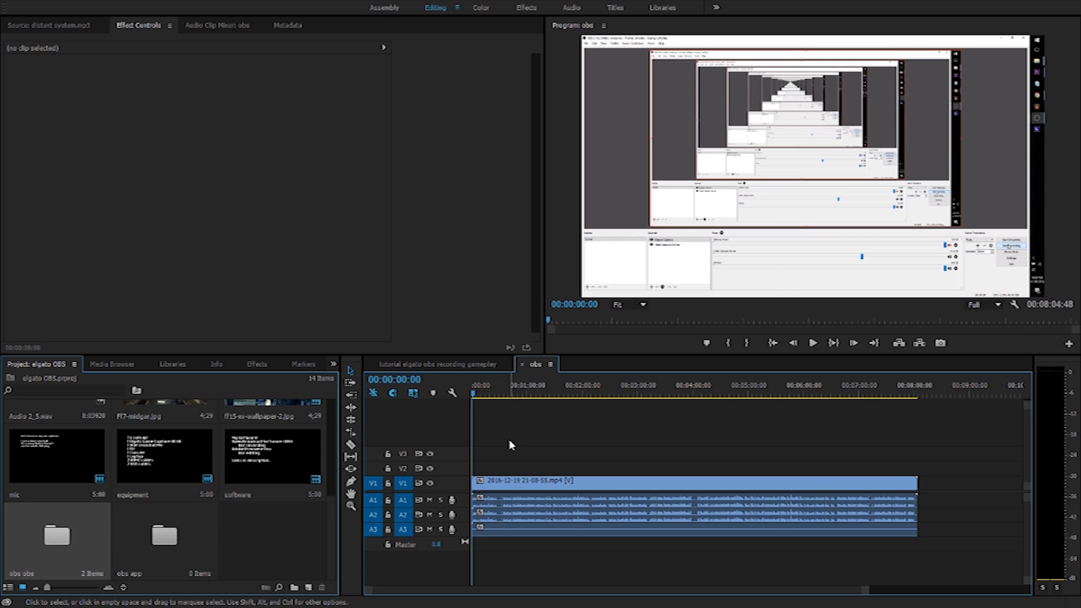
{"action": "left_click_drag", "start_coordinate": [475, 395], "coordinate": [598, 394]}
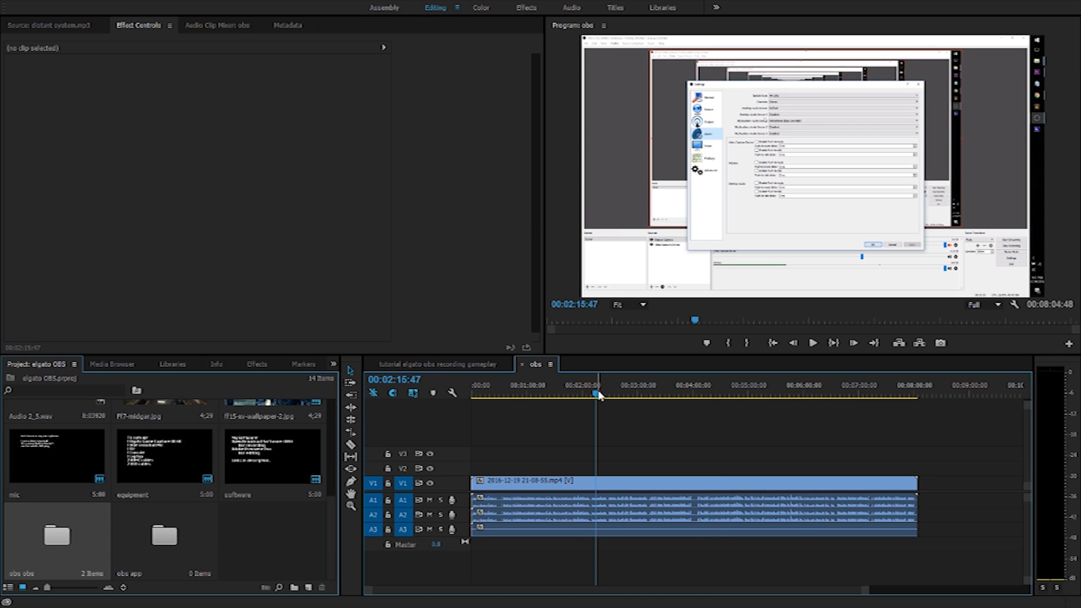
{"action": "scroll", "coordinate": [464, 501], "scroll_direction": "up", "scroll_amount": 1}
{"action": "scroll", "coordinate": [464, 505], "scroll_direction": "up", "scroll_amount": 3}
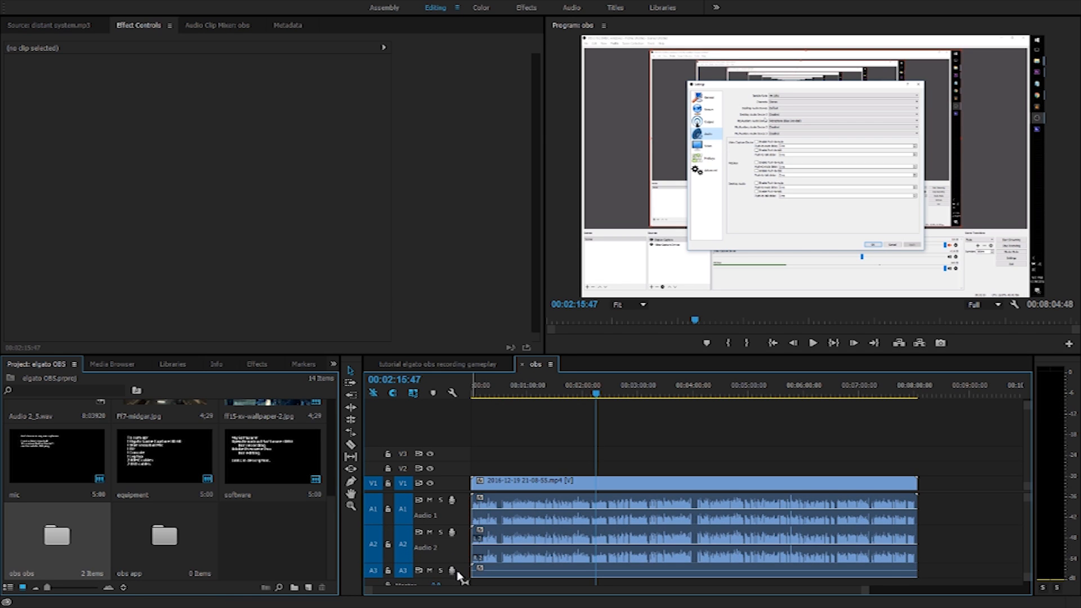
{"action": "scroll", "coordinate": [458, 574], "scroll_direction": "up", "scroll_amount": 1}
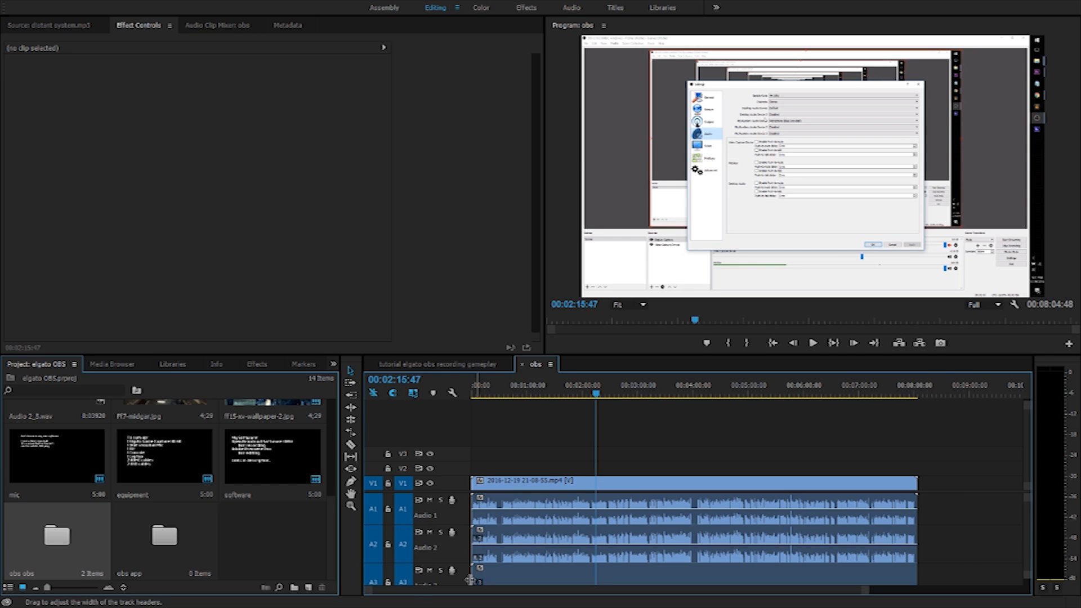
{"action": "scroll", "coordinate": [462, 563], "scroll_direction": "down", "scroll_amount": 3}
{"action": "scroll", "coordinate": [460, 540], "scroll_direction": "up", "scroll_amount": 2}
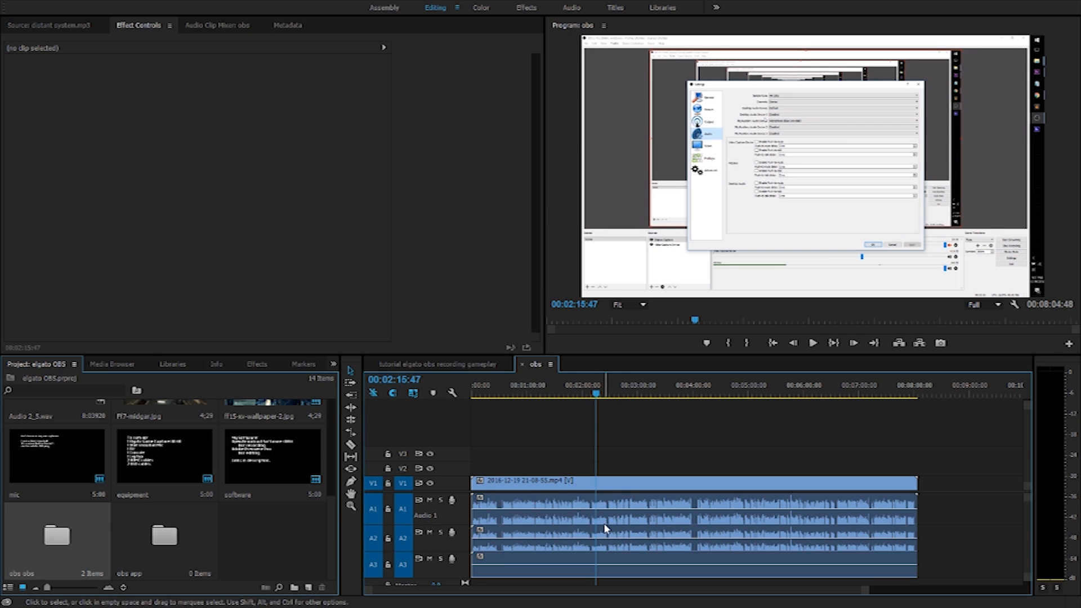
Razor-cut the OBS recording at about 00:04:03
{"action": "left_click", "coordinate": [666, 482]}
{"action": "left_click_drag", "start_coordinate": [644, 394], "coordinate": [697, 396]}
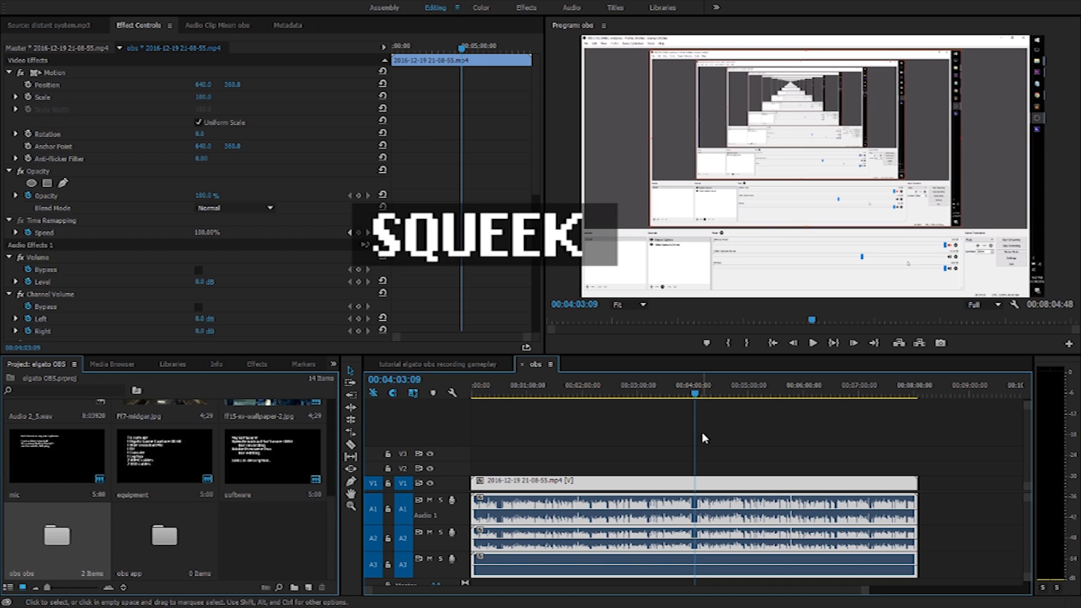
{"action": "key", "text": "c"}
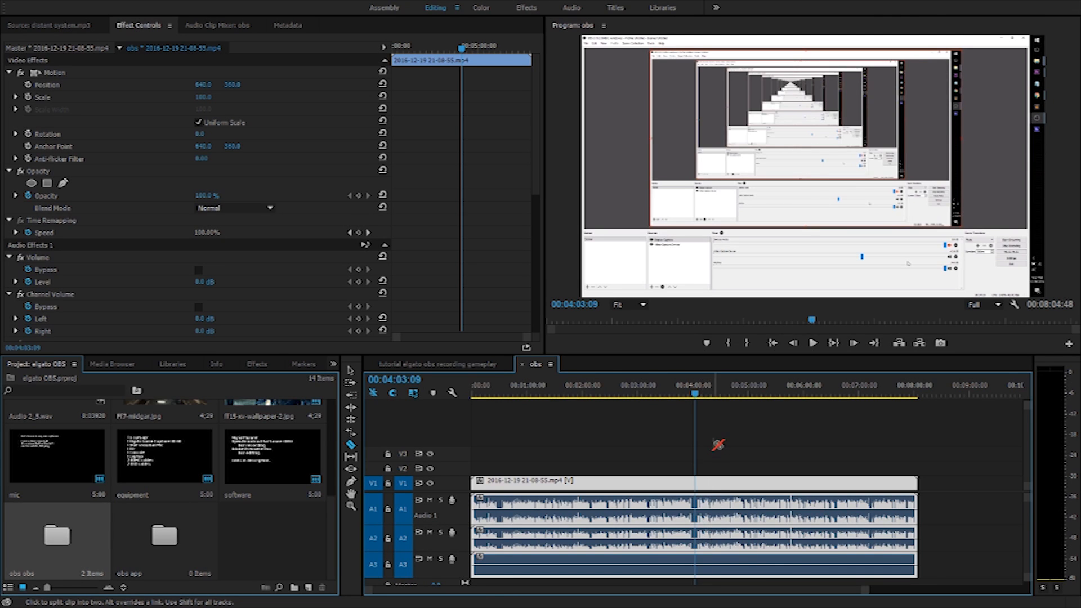
{"action": "left_click", "coordinate": [695, 512]}
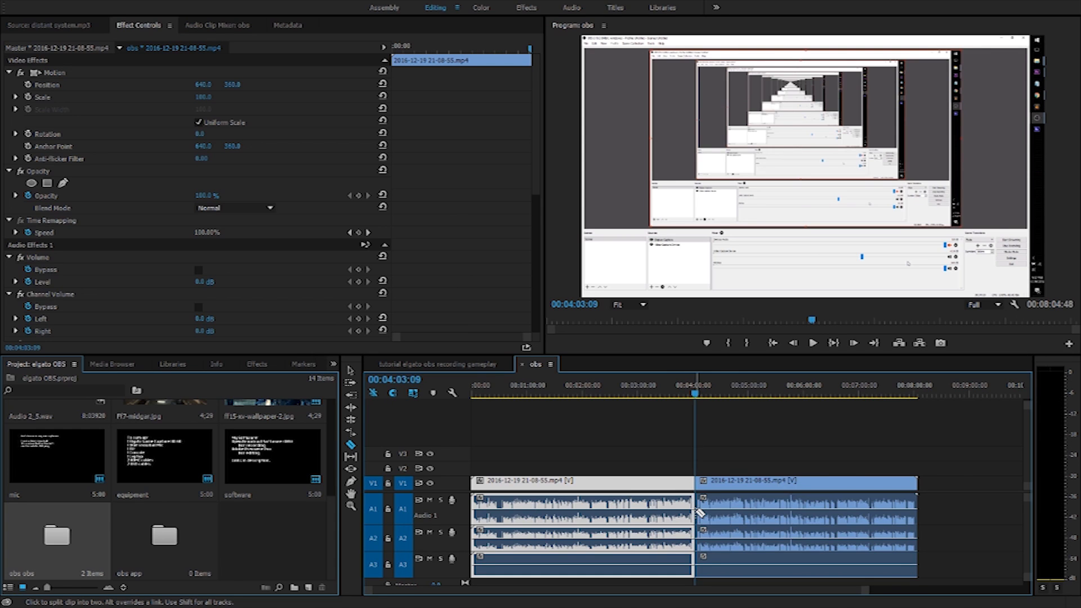
{"action": "key", "text": "v"}
Cut the right piece again slightly later, isolating a short middle section
{"action": "left_click", "coordinate": [720, 484]}
{"action": "left_click", "coordinate": [656, 488]}
{"action": "left_click", "coordinate": [731, 485]}
{"action": "key", "text": "c"}
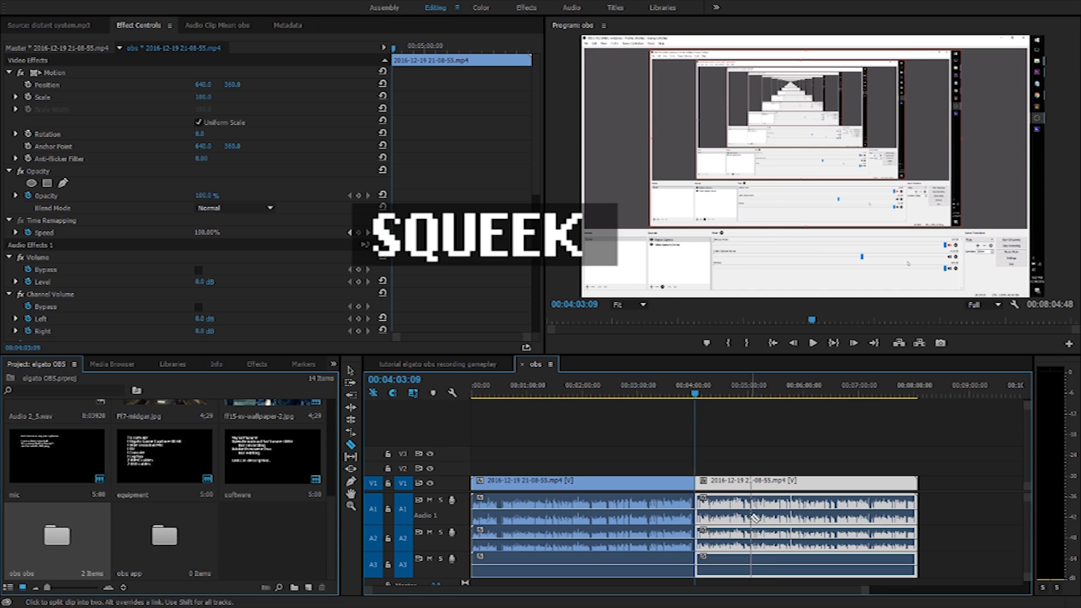
{"action": "left_click", "coordinate": [745, 509]}
{"action": "key", "text": "v"}
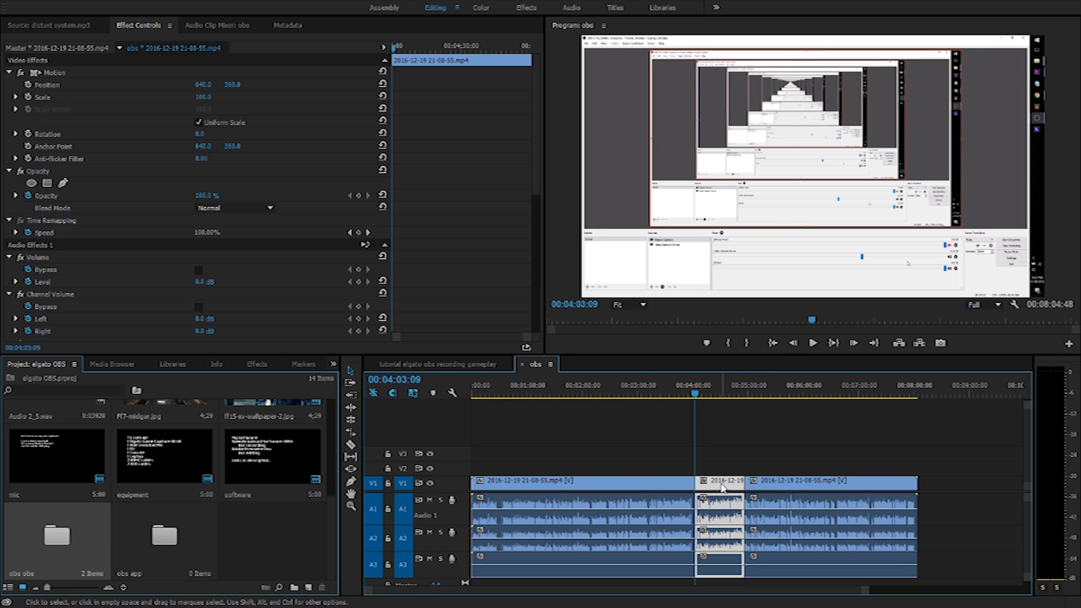
Trial deleting and ripple-deleting the middle section, then undo back to one uncut clip
{"action": "key", "text": "Delete"}
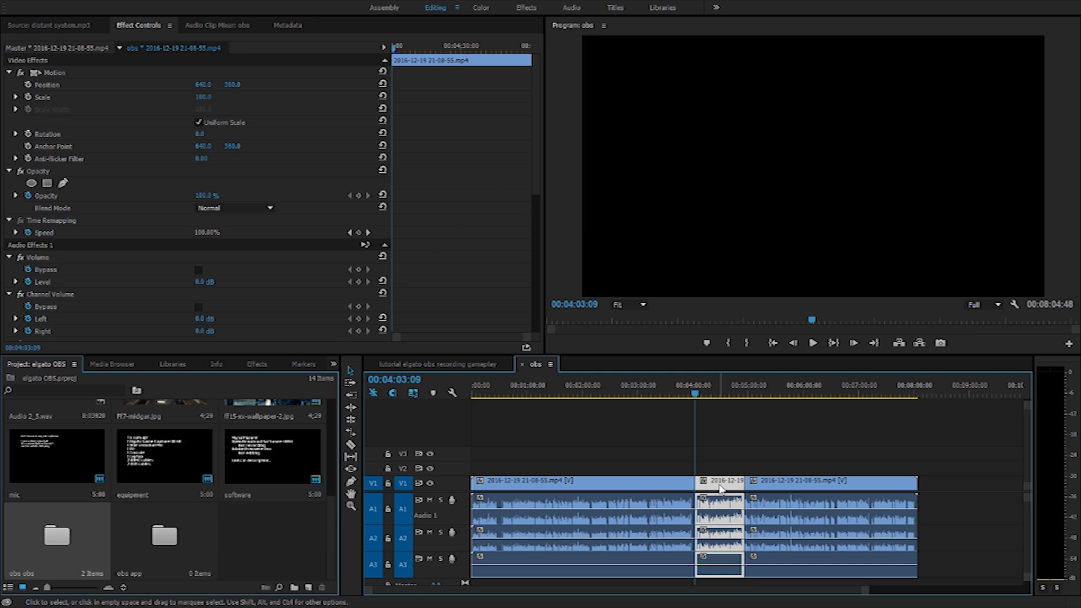
{"action": "key", "text": "ctrl+z"}
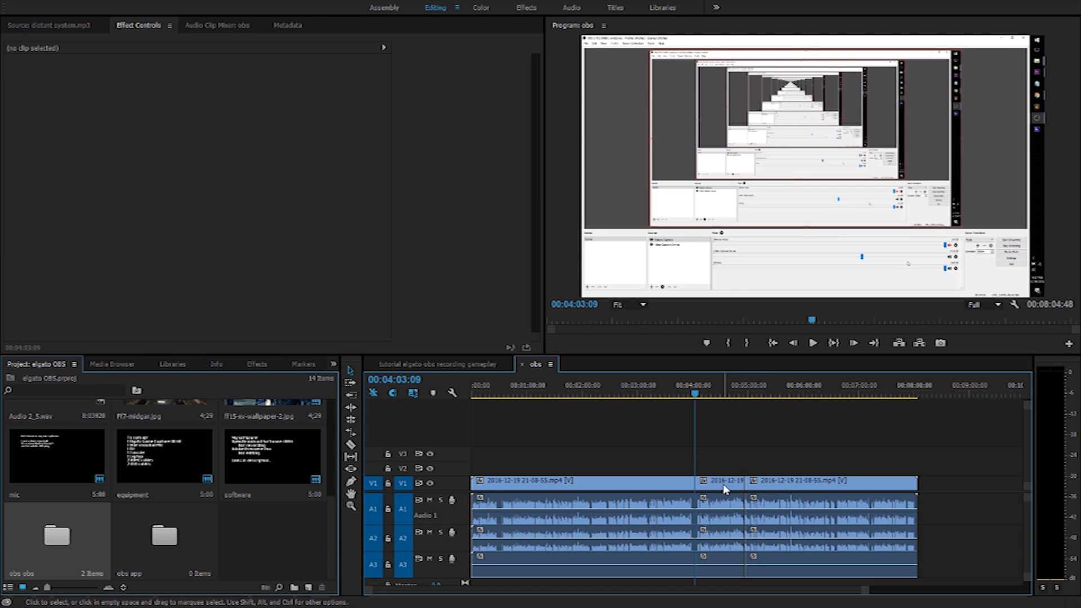
{"action": "left_click", "coordinate": [725, 489]}
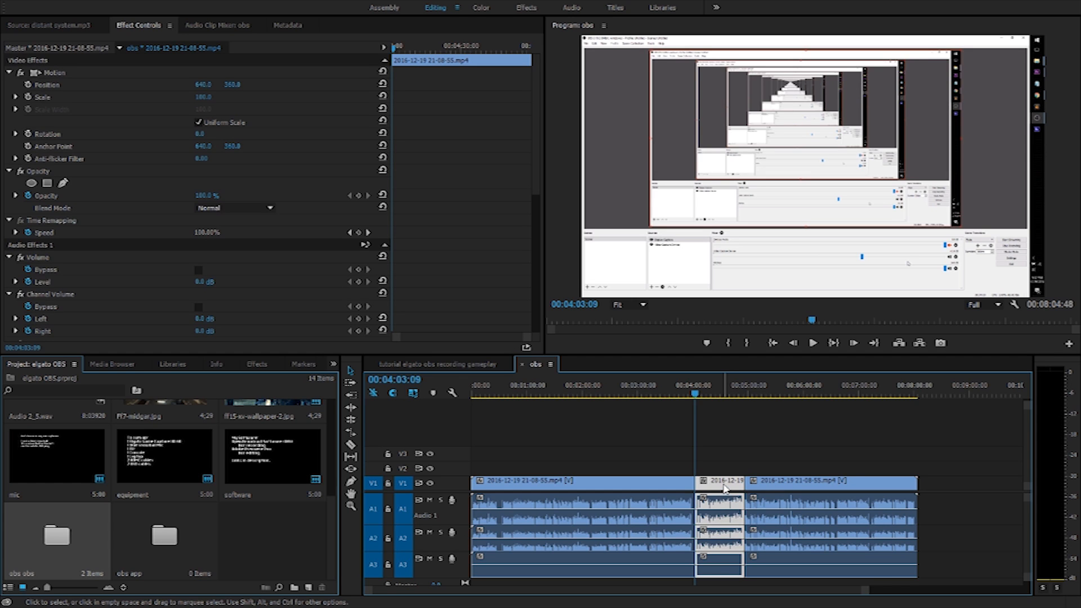
{"action": "key", "text": "shift+Delete"}
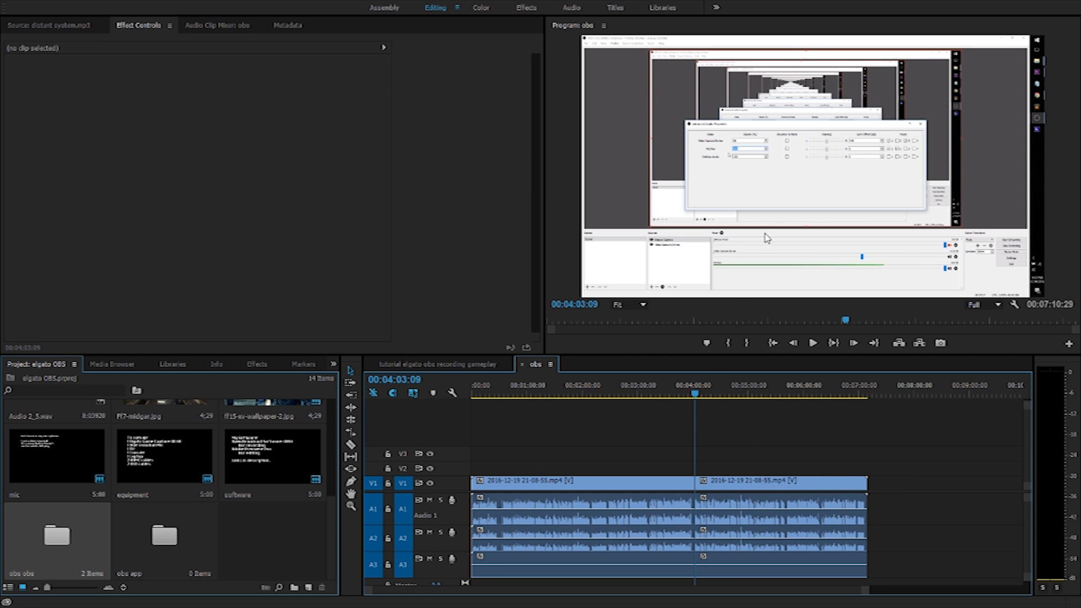
{"action": "mouse_move", "coordinate": [695, 390]}
{"action": "left_mouse_down"}
{"action": "mouse_move", "coordinate": [670, 398]}
{"action": "mouse_move", "coordinate": [702, 394]}
{"action": "mouse_move", "coordinate": [692, 400]}
{"action": "left_mouse_up"}
{"action": "key", "text": "ctrl+z"}
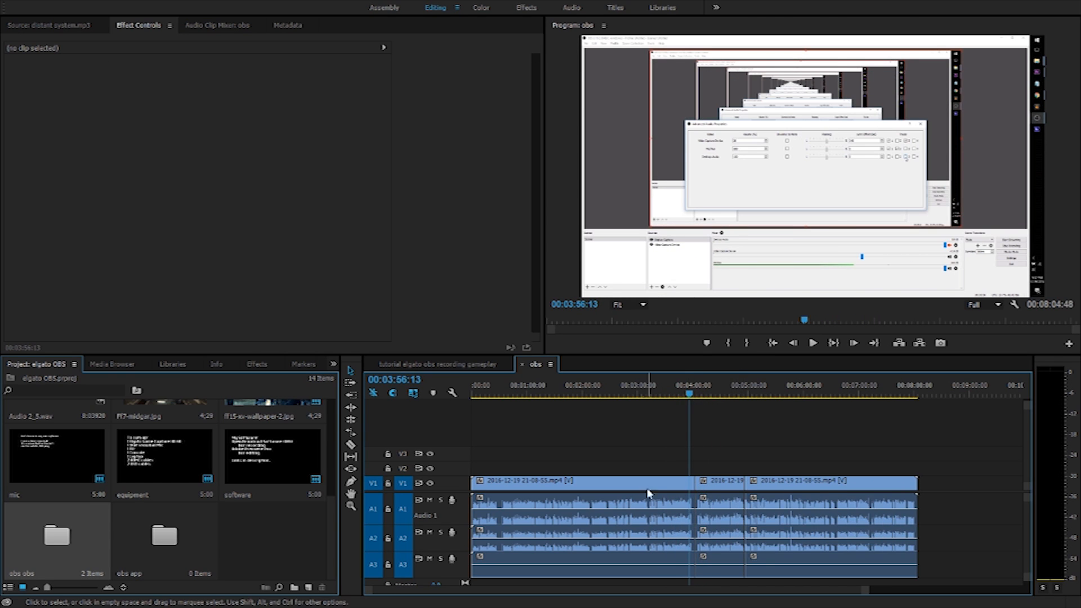
{"action": "key", "text": "ctrl+z"}
{"action": "key", "text": "ctrl+z"}
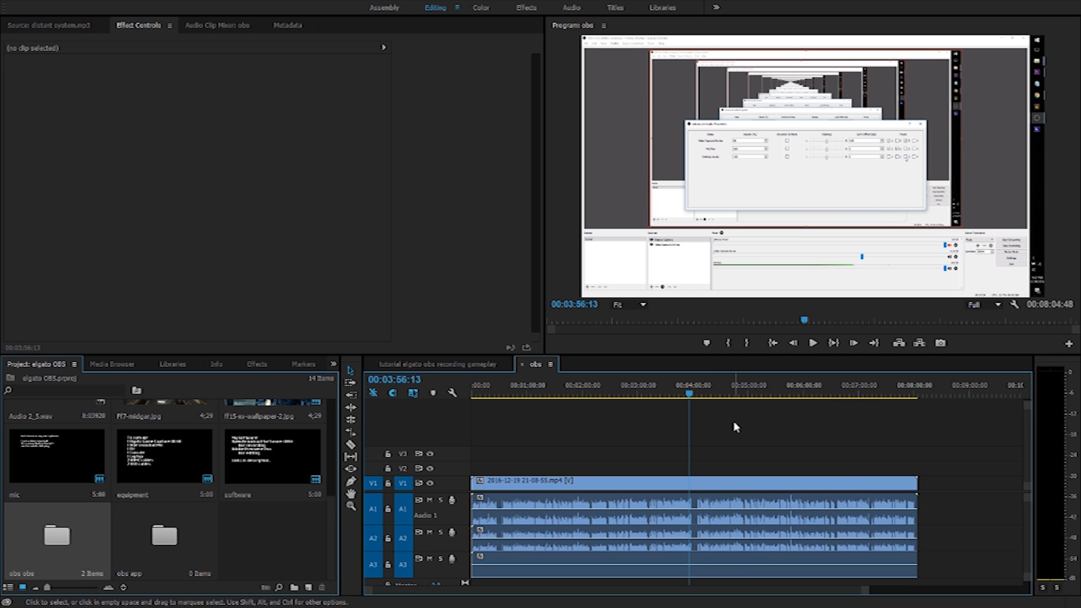
In the tutorial gameplay sequence, place the obs sequence on V1 after the ff15 clips and scrub to preview
{"action": "left_click", "coordinate": [445, 364]}
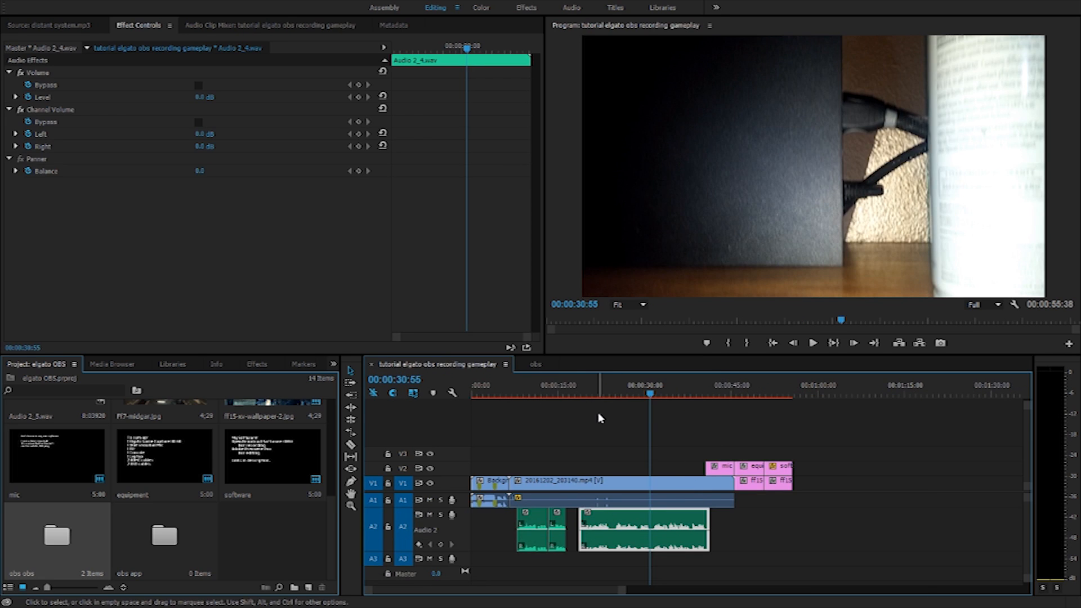
{"action": "left_click_drag", "start_coordinate": [245, 151], "coordinate": [795, 499]}
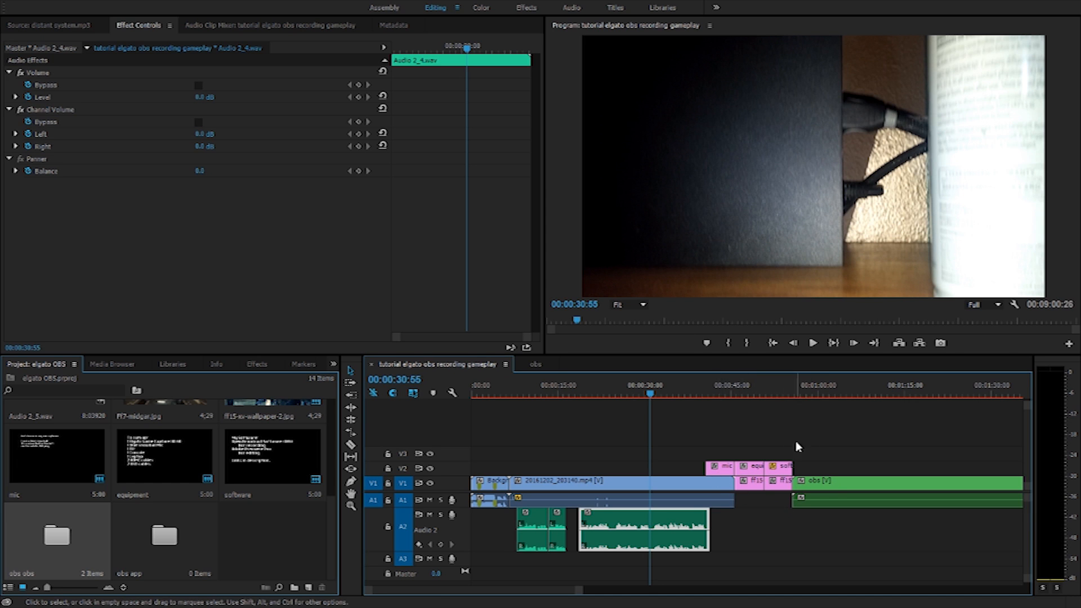
{"action": "scroll", "coordinate": [805, 443], "scroll_direction": "down", "scroll_amount": 4}
{"action": "left_click_drag", "start_coordinate": [549, 394], "coordinate": [739, 397]}
Set the nested obs clip's Motion Scale to 150 in Effect Controls
{"action": "left_click", "coordinate": [777, 483]}
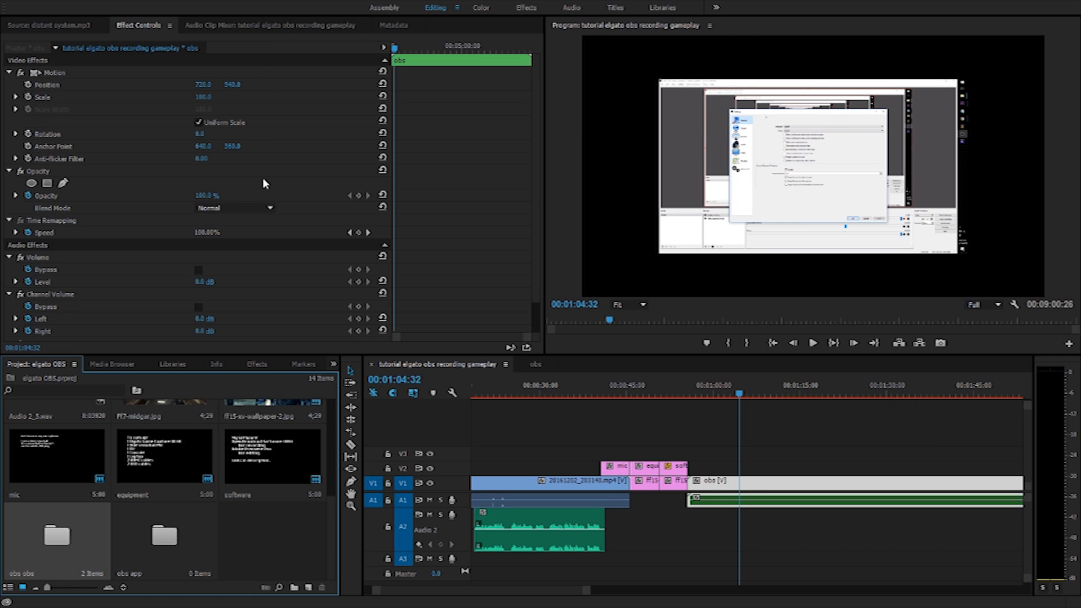
{"action": "left_click_drag", "start_coordinate": [207, 99], "coordinate": [220, 150]}
{"action": "left_click", "coordinate": [202, 97]}
{"action": "type", "text": "150"}
{"action": "key", "text": "Return"}
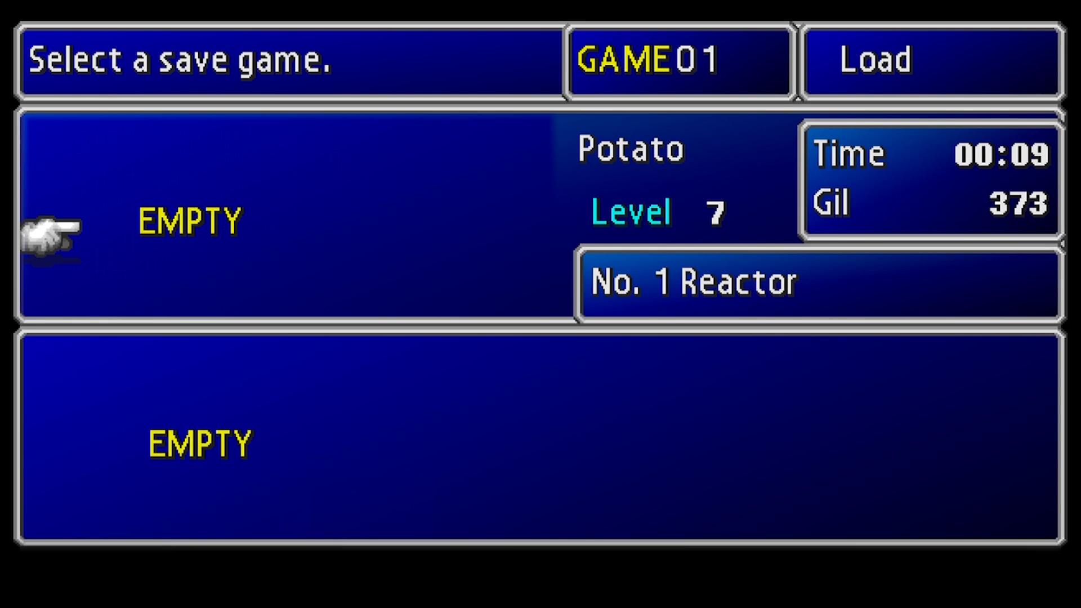
Move the Load screen selection down to the GAME02 save file, the Level 7 No. 1 Reactor save
{"action": "key", "text": "Down"}
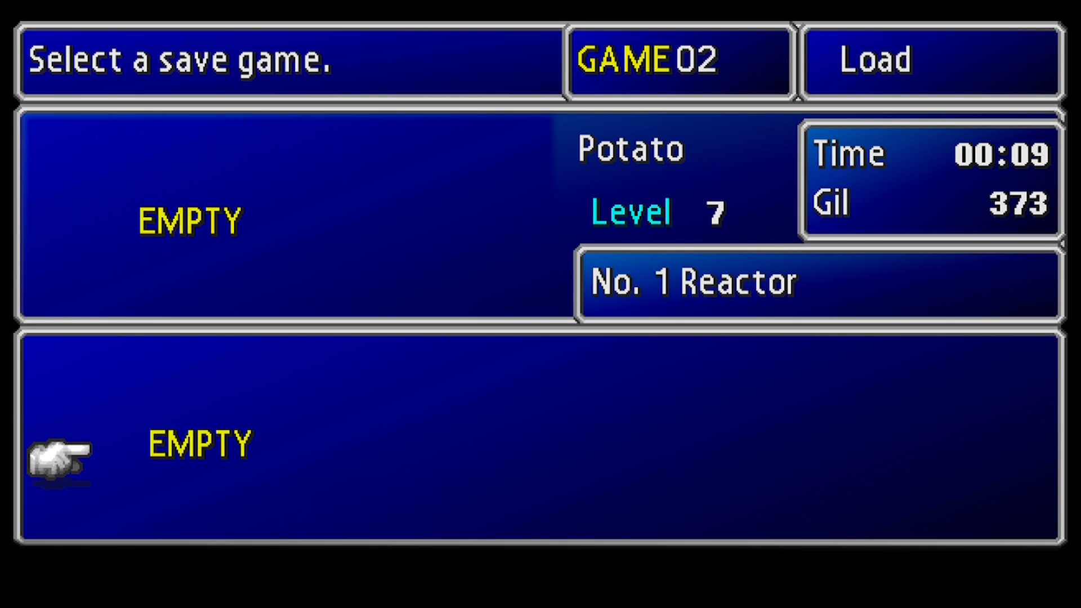